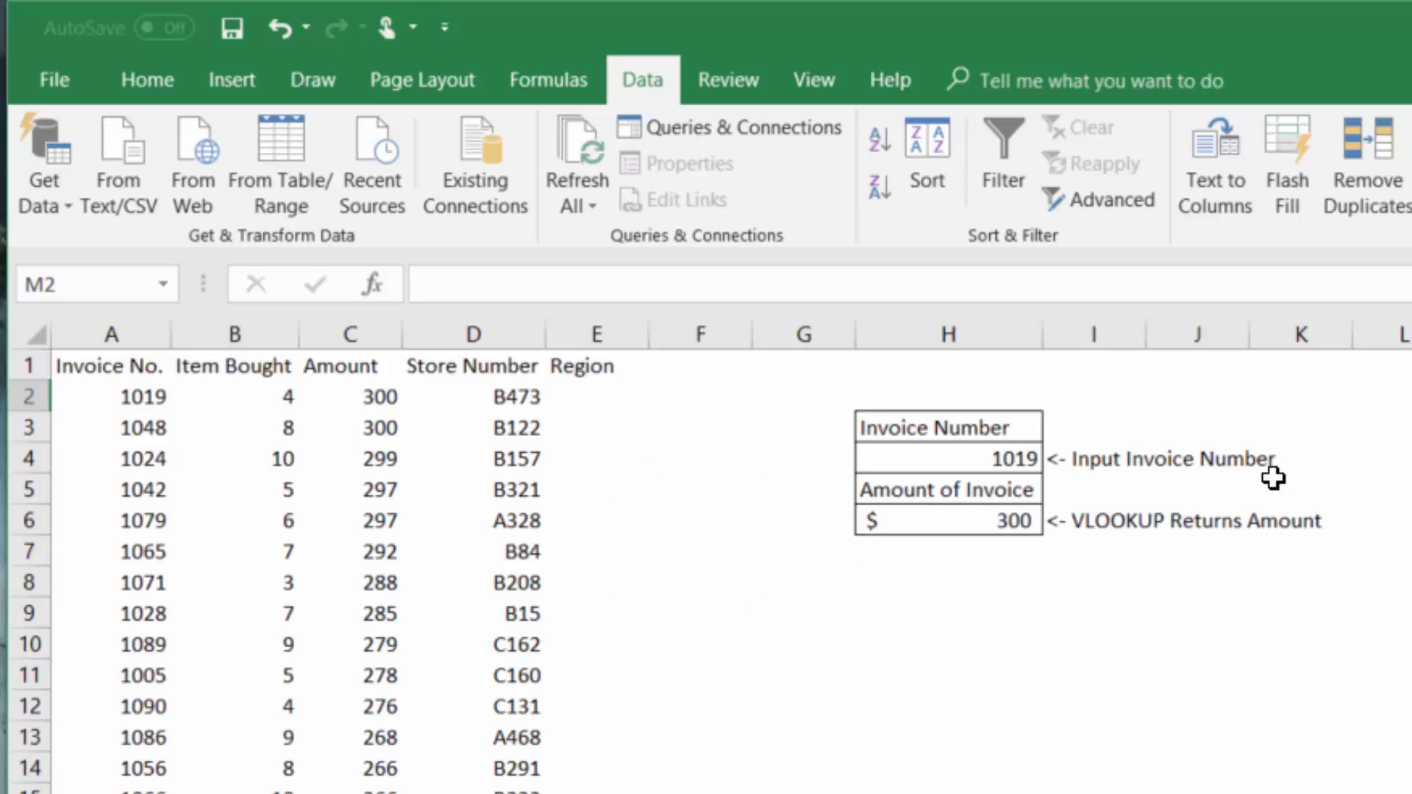
# - Confirm the letter A in cell M2 and move down to the next cell
pyautogui.press('Down')
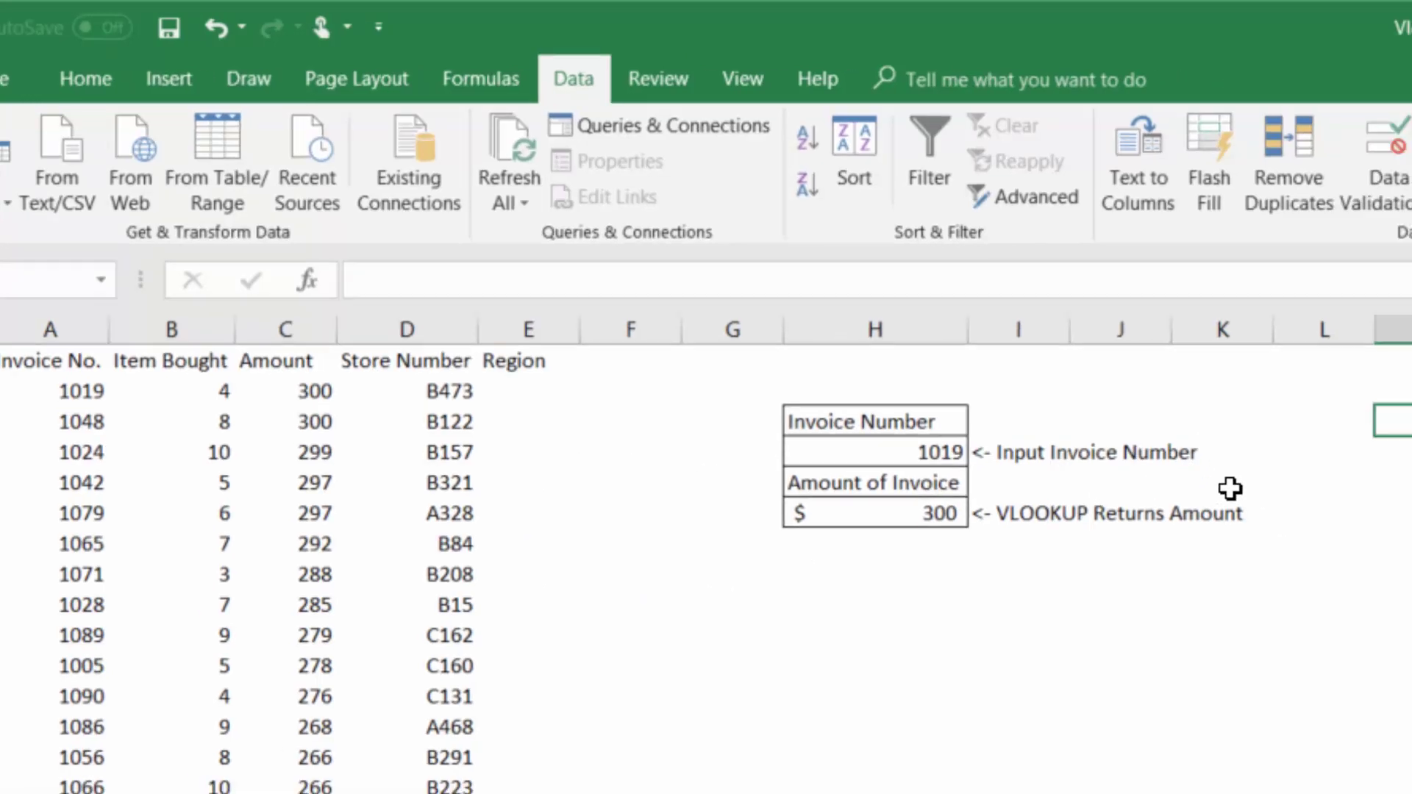
# - Add letters B and C below A, with headings Letter and Region above
pyautogui.write('B')
pyautogui.press('Return')
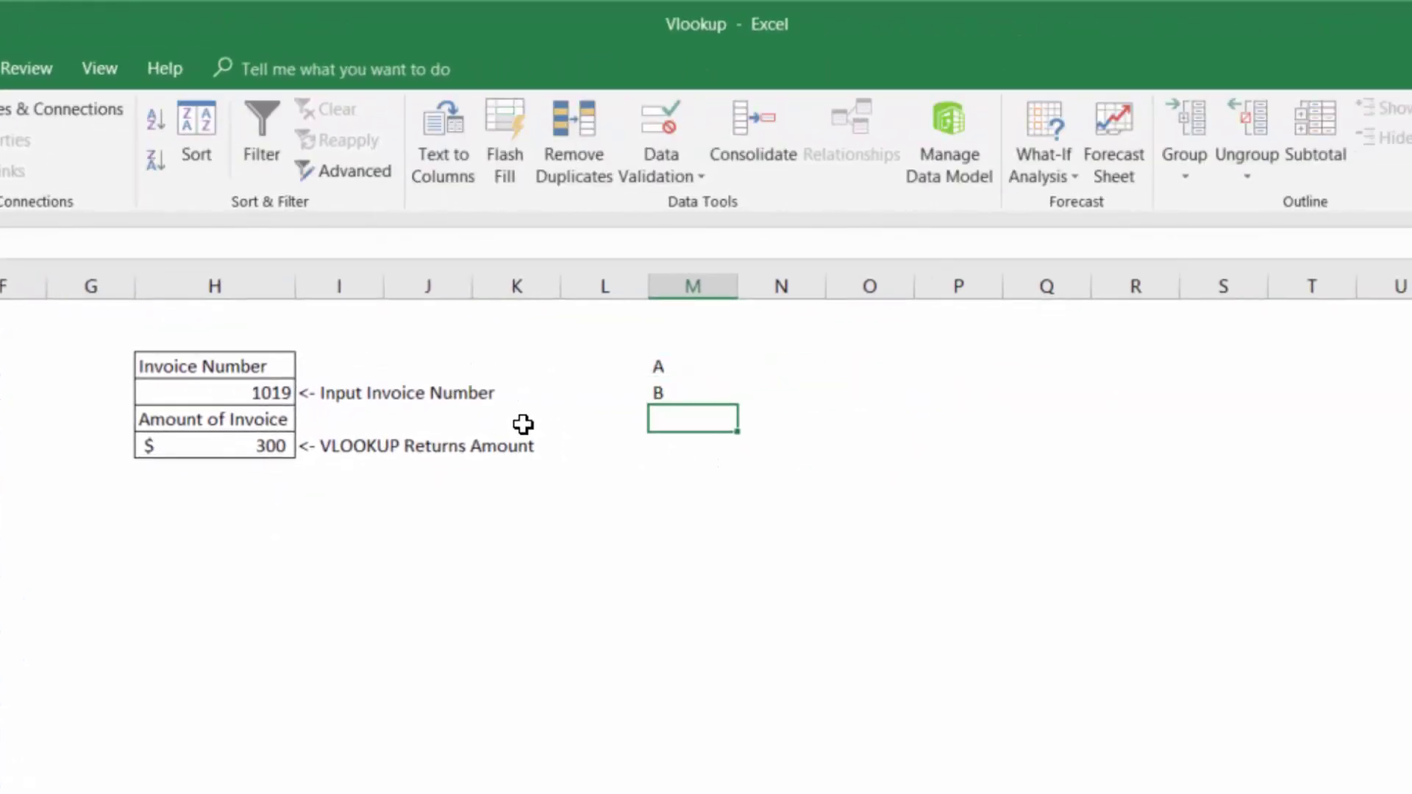
pyautogui.write('C')
pyautogui.press('Return')
pyautogui.press('Up')
pyautogui.press('Up')
pyautogui.press('Up')
pyautogui.press('Up')
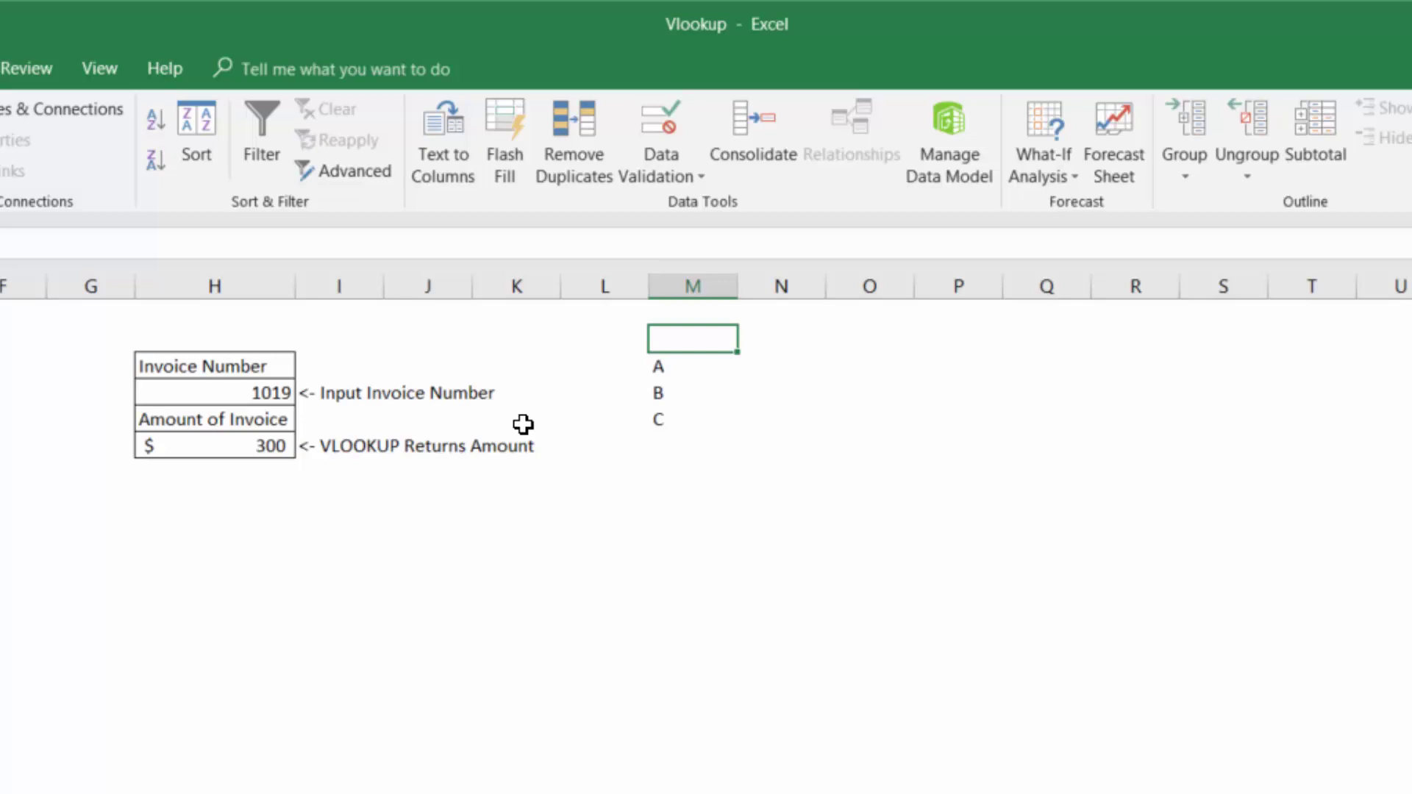
pyautogui.write('Letter')
pyautogui.press('Tab')
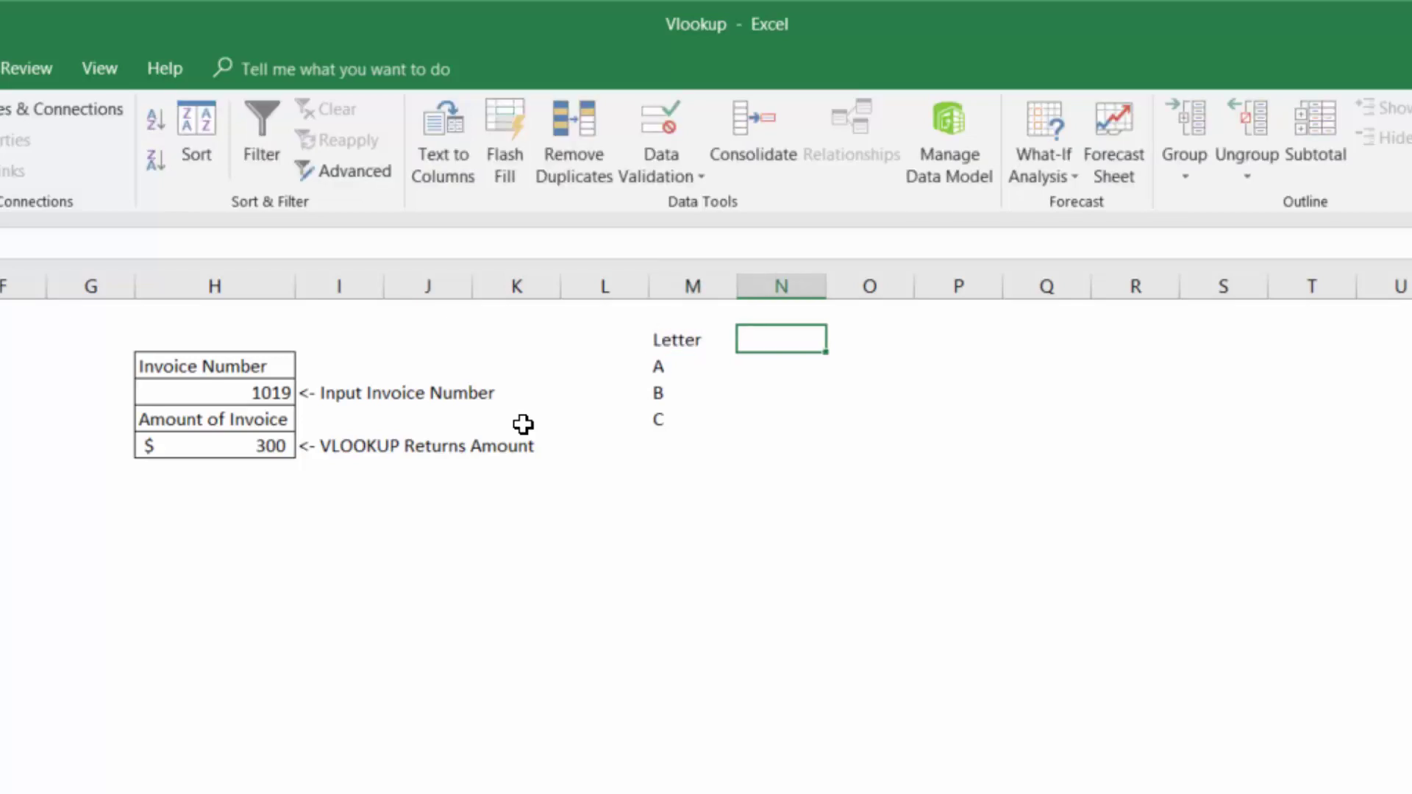
pyautogui.write('Region')
pyautogui.press('Return')
# - Enter the regions East, West and South beside letters A, B and C
pyautogui.press('F2')
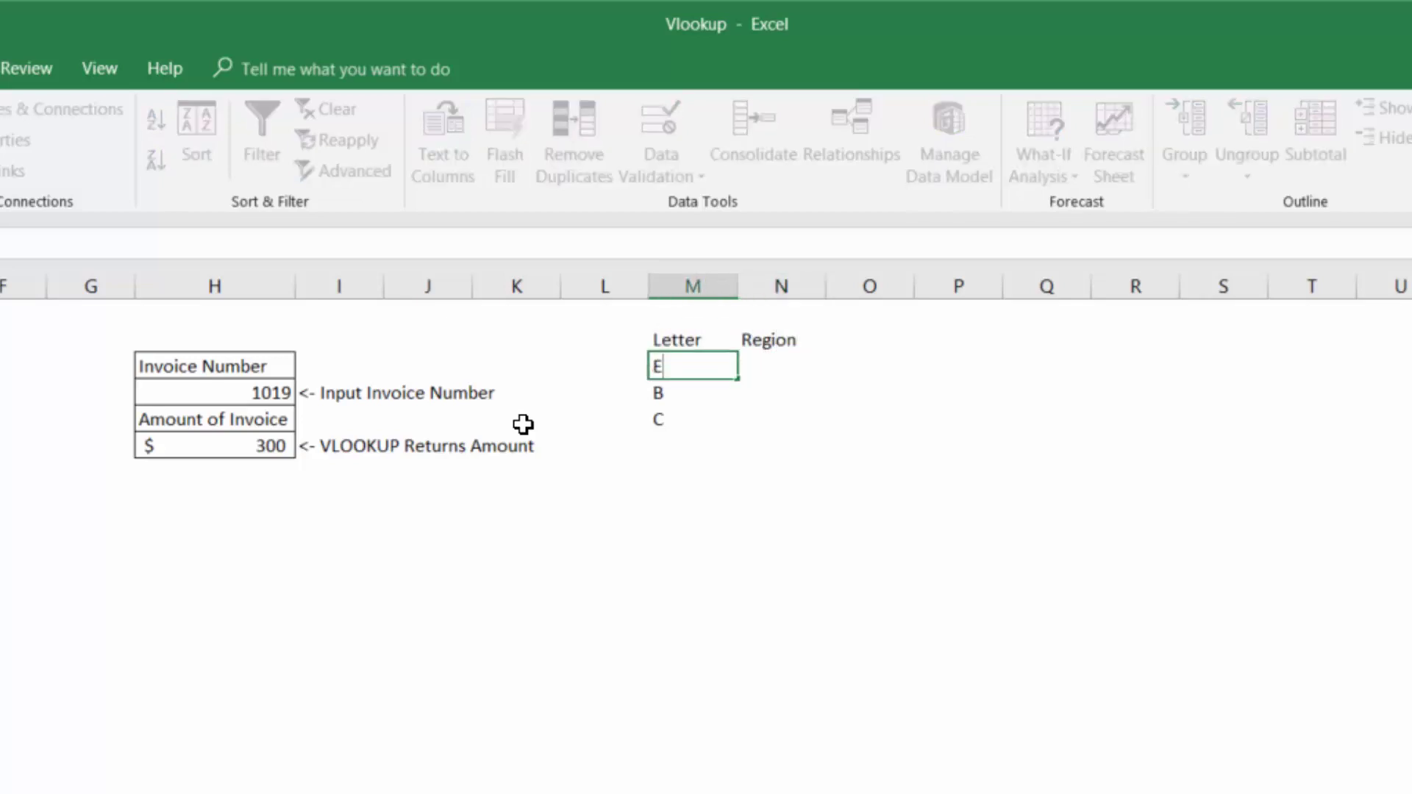
pyautogui.press('Escape')
pyautogui.press('Right')
pyautogui.write('East')
pyautogui.press('Return')
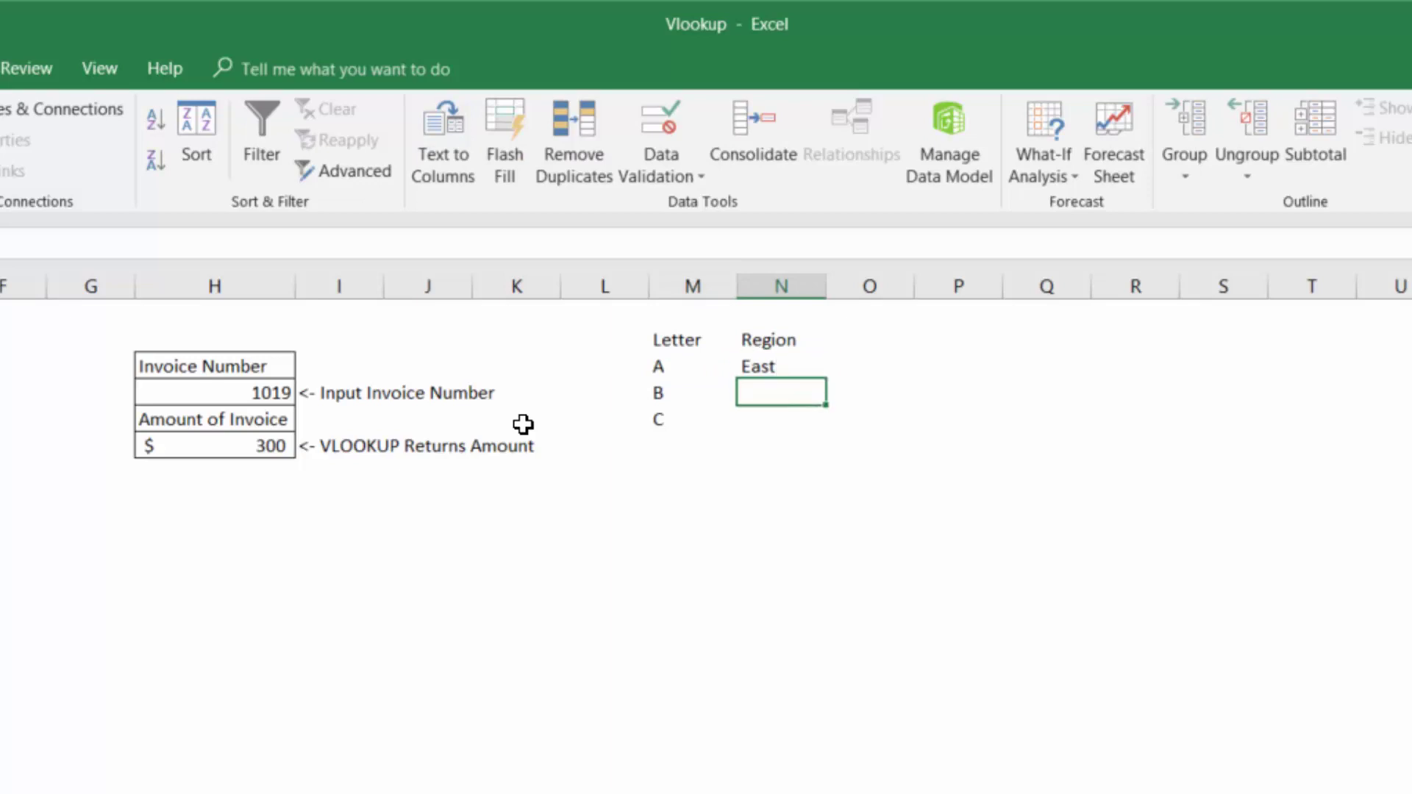
pyautogui.write('West')
pyautogui.press('Return')
pyautogui.write('Wouth')
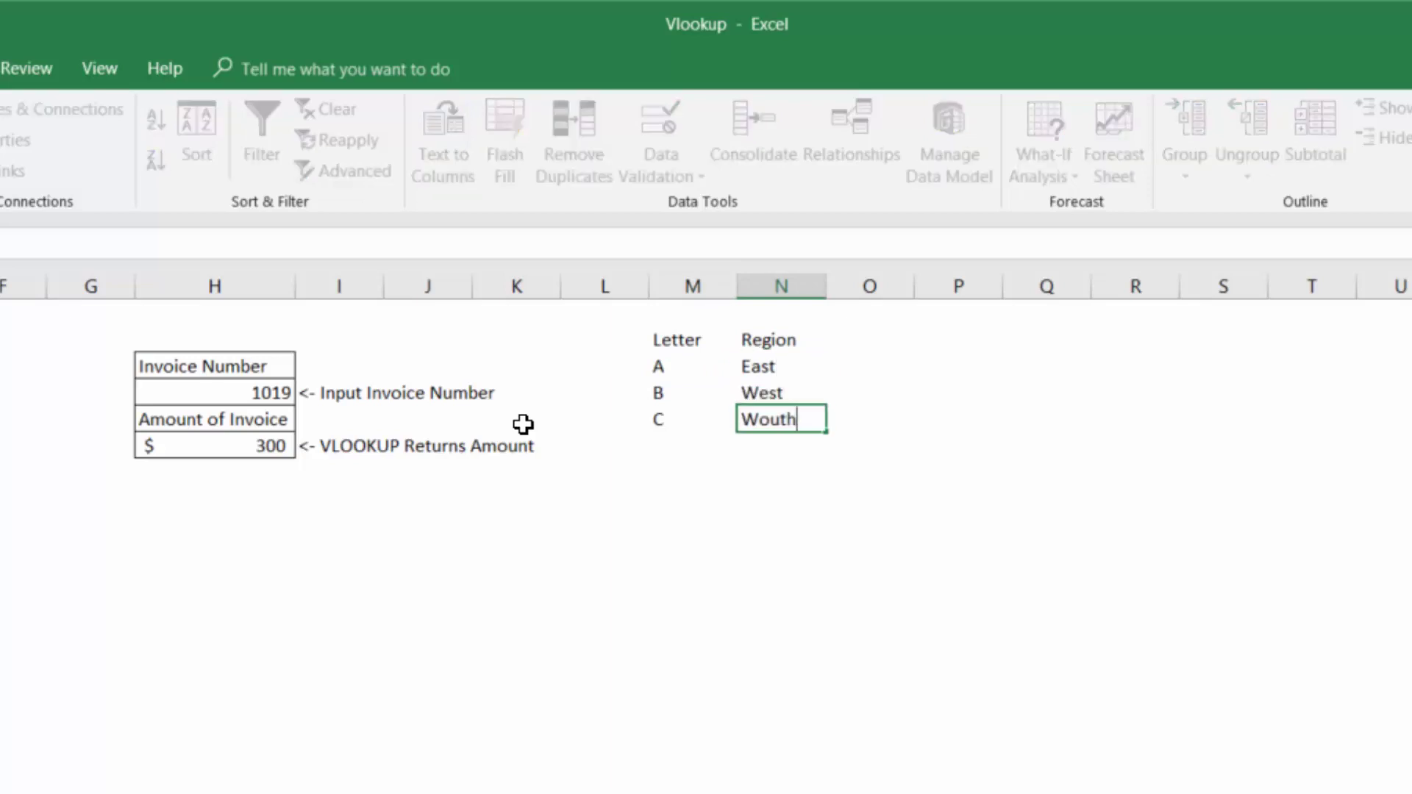
pyautogui.press('BackSpace')
pyautogui.press('BackSpace')
pyautogui.write('South')
pyautogui.press('Return')
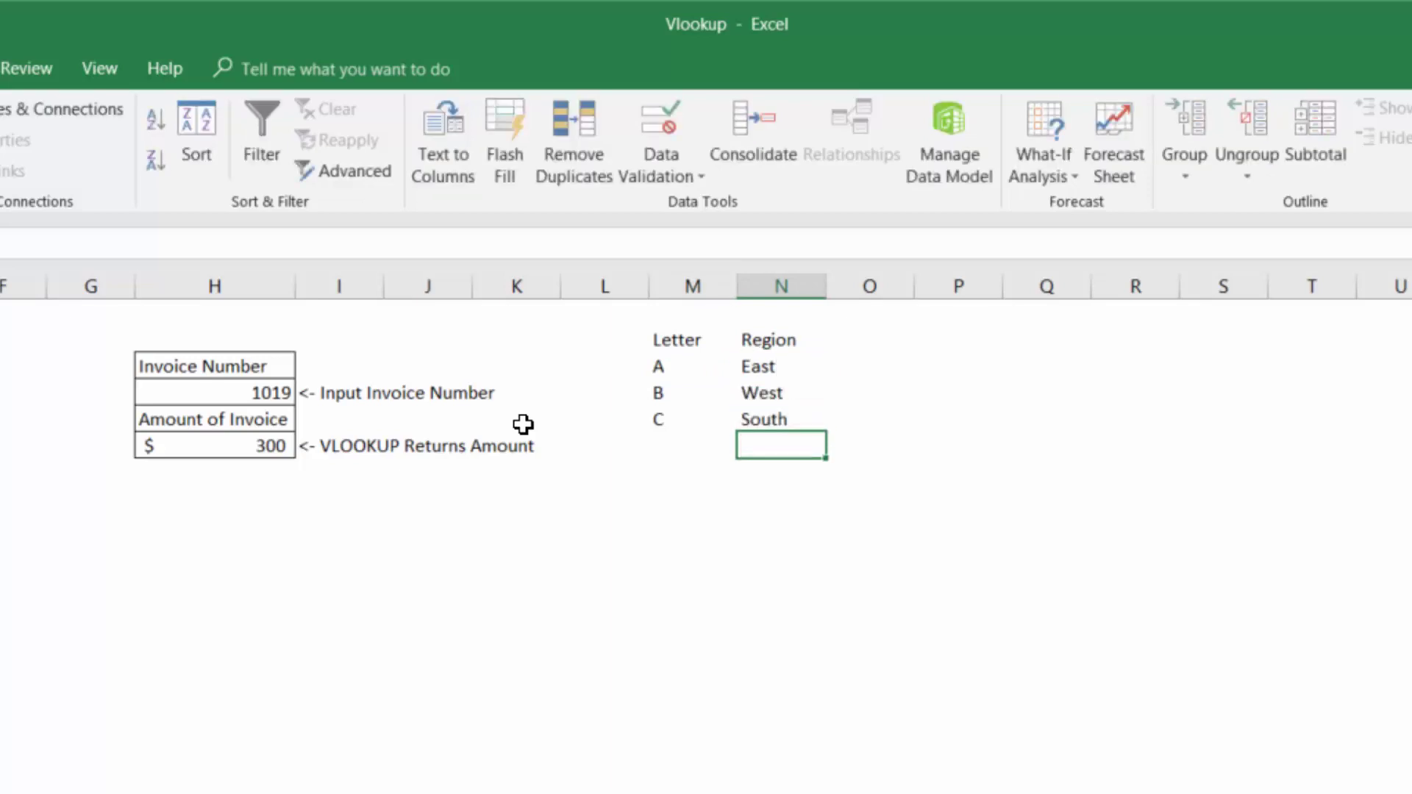
pyautogui.press('Up')
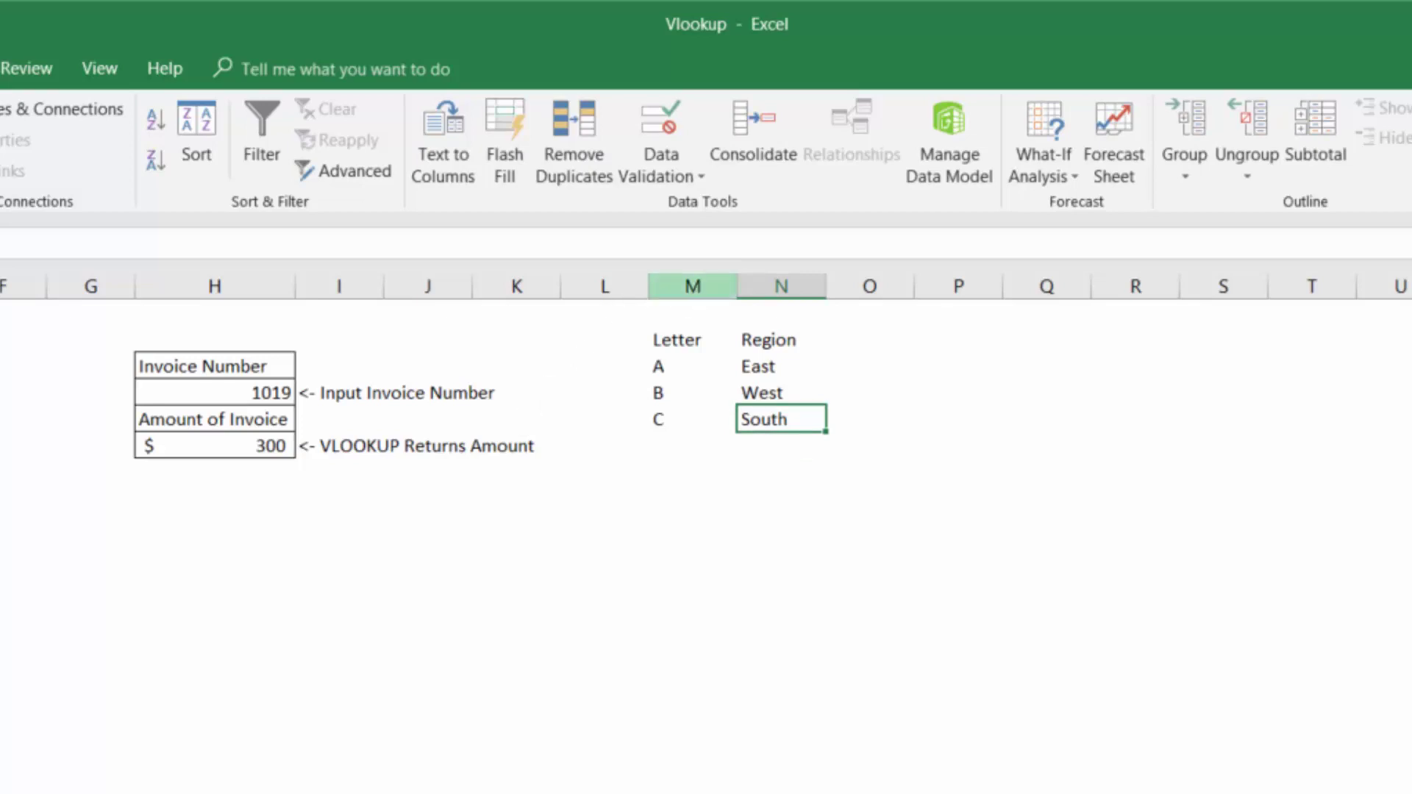
# - Insert a blank column at M, shifting the lookup table to columns N and O
pyautogui.rightClick(696, 299)
pyautogui.click(769, 488)
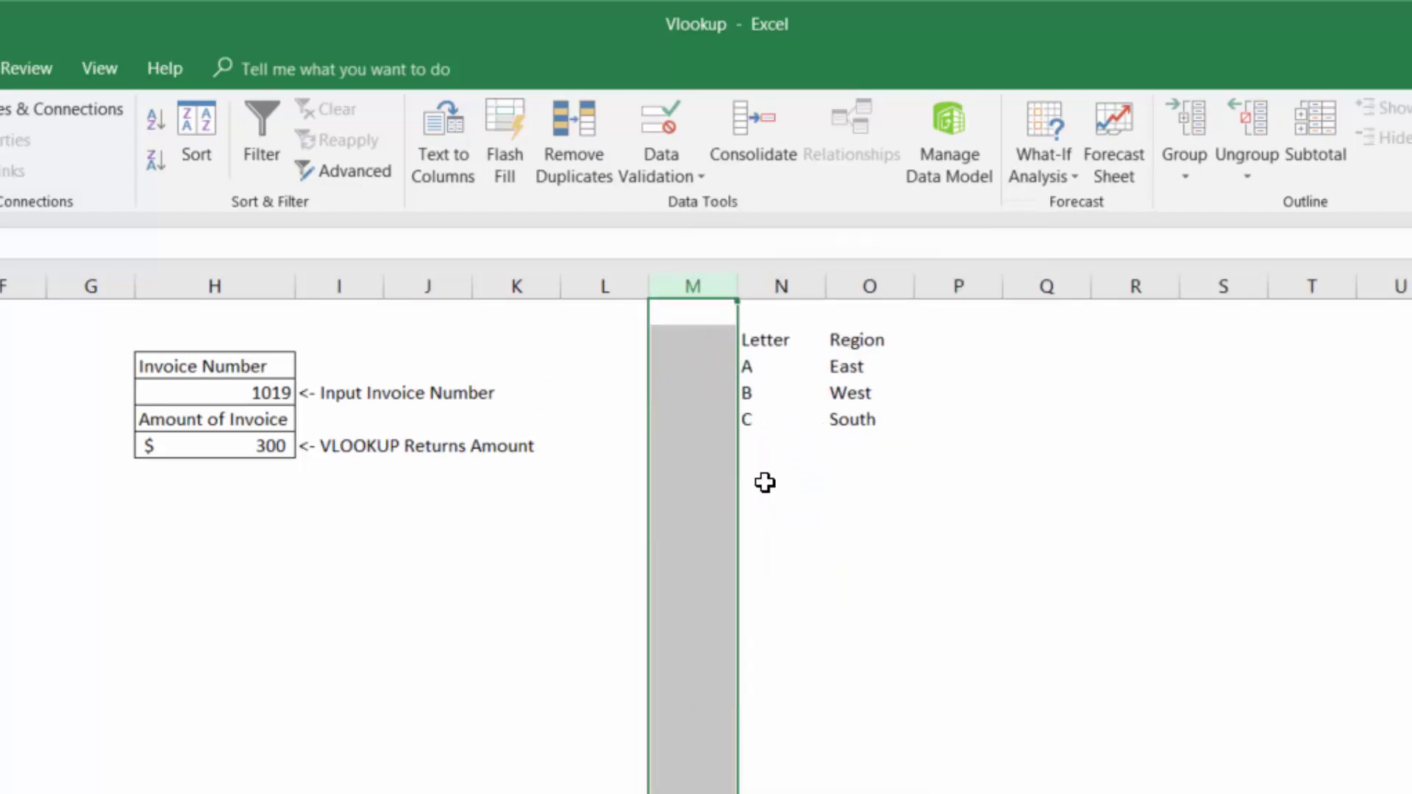
pyautogui.click(802, 339)
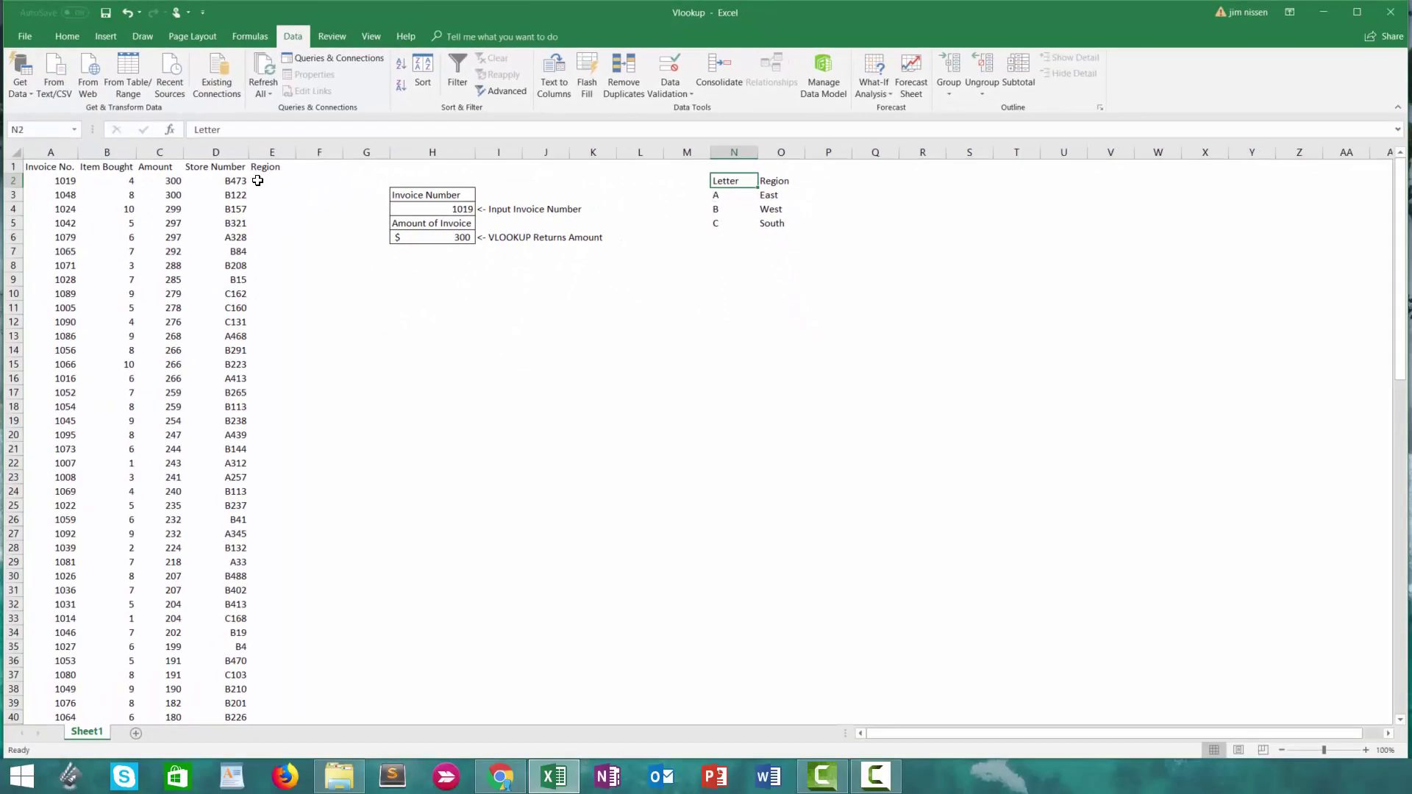
# - Rename the column E heading to Letter
pyautogui.click(258, 180)
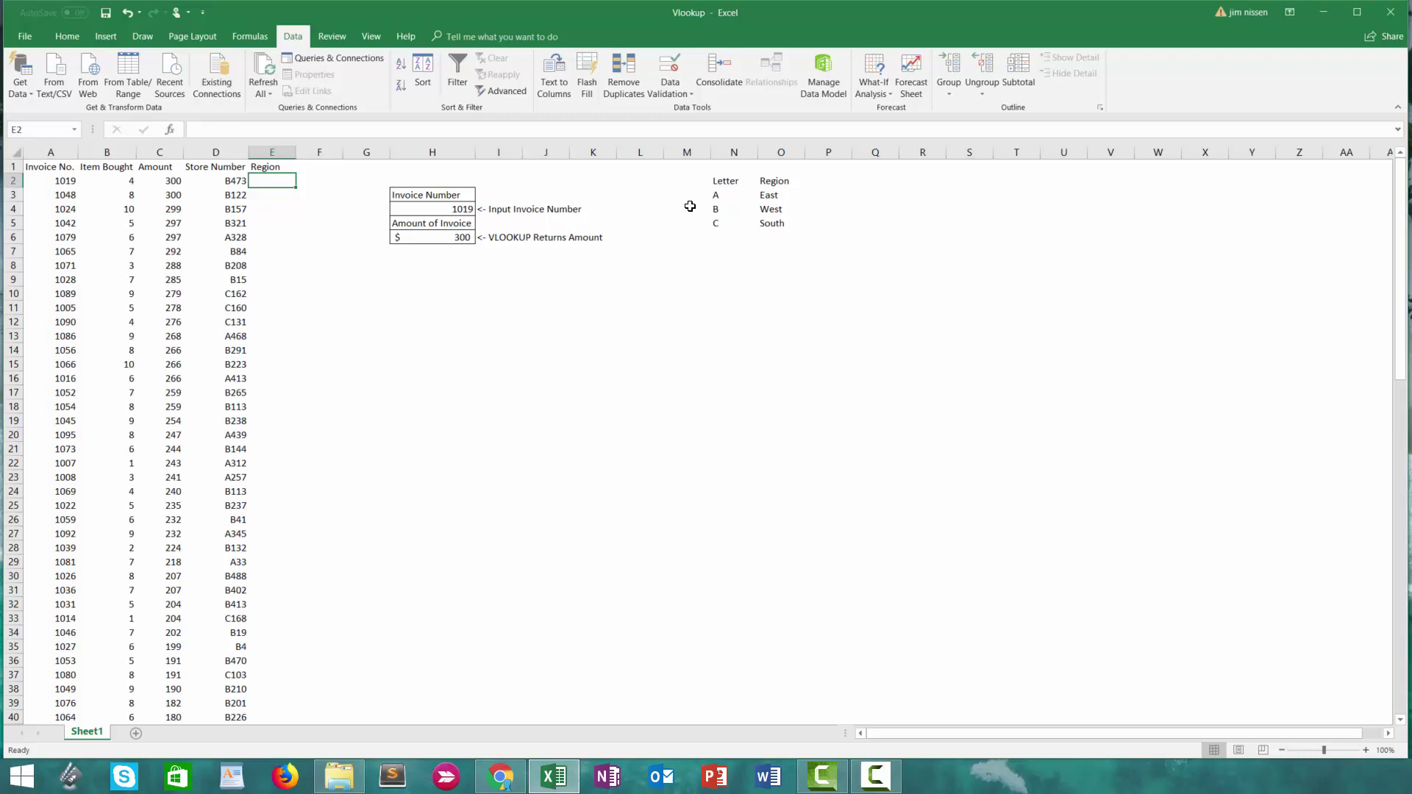
pyautogui.click(274, 172)
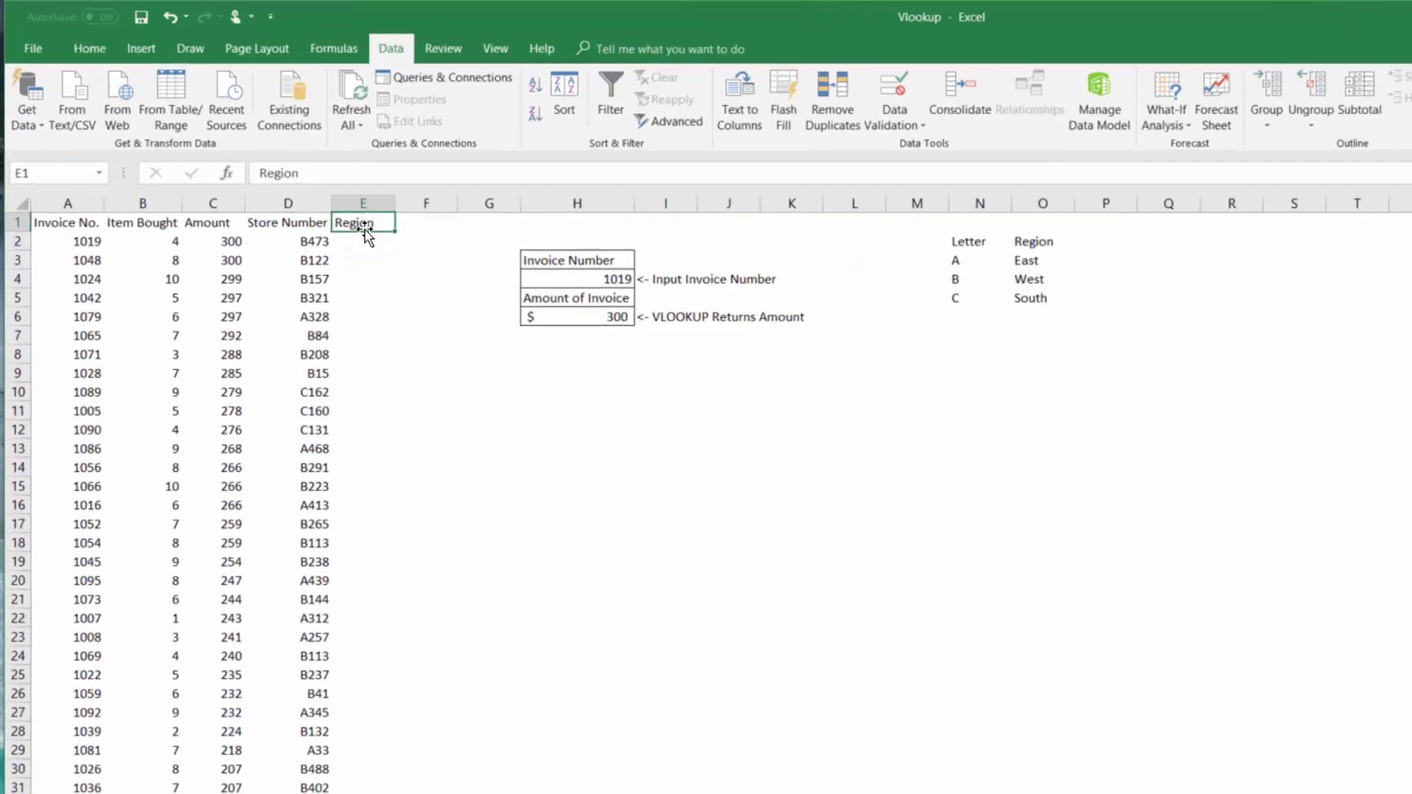
pyautogui.write('Letter')
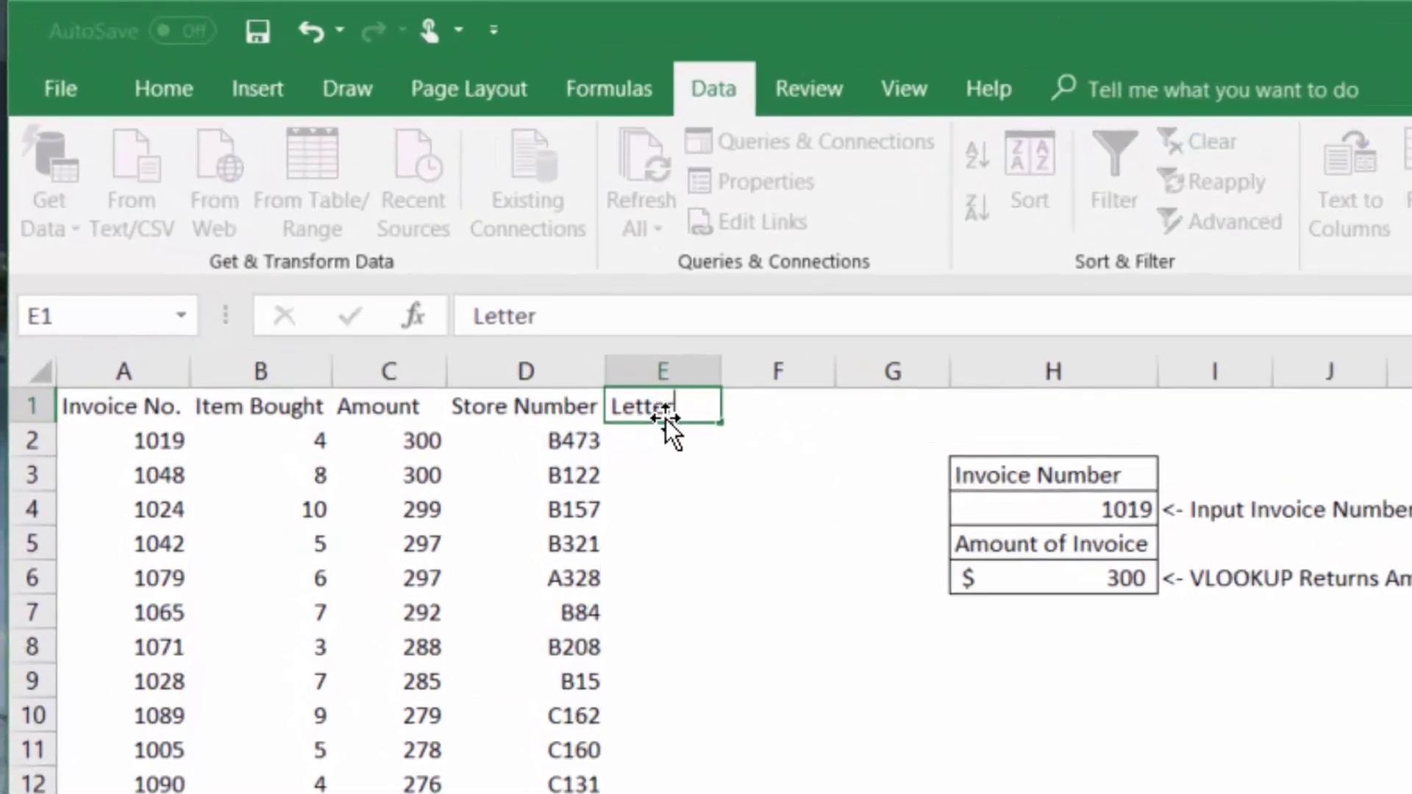
pyautogui.press('Return')
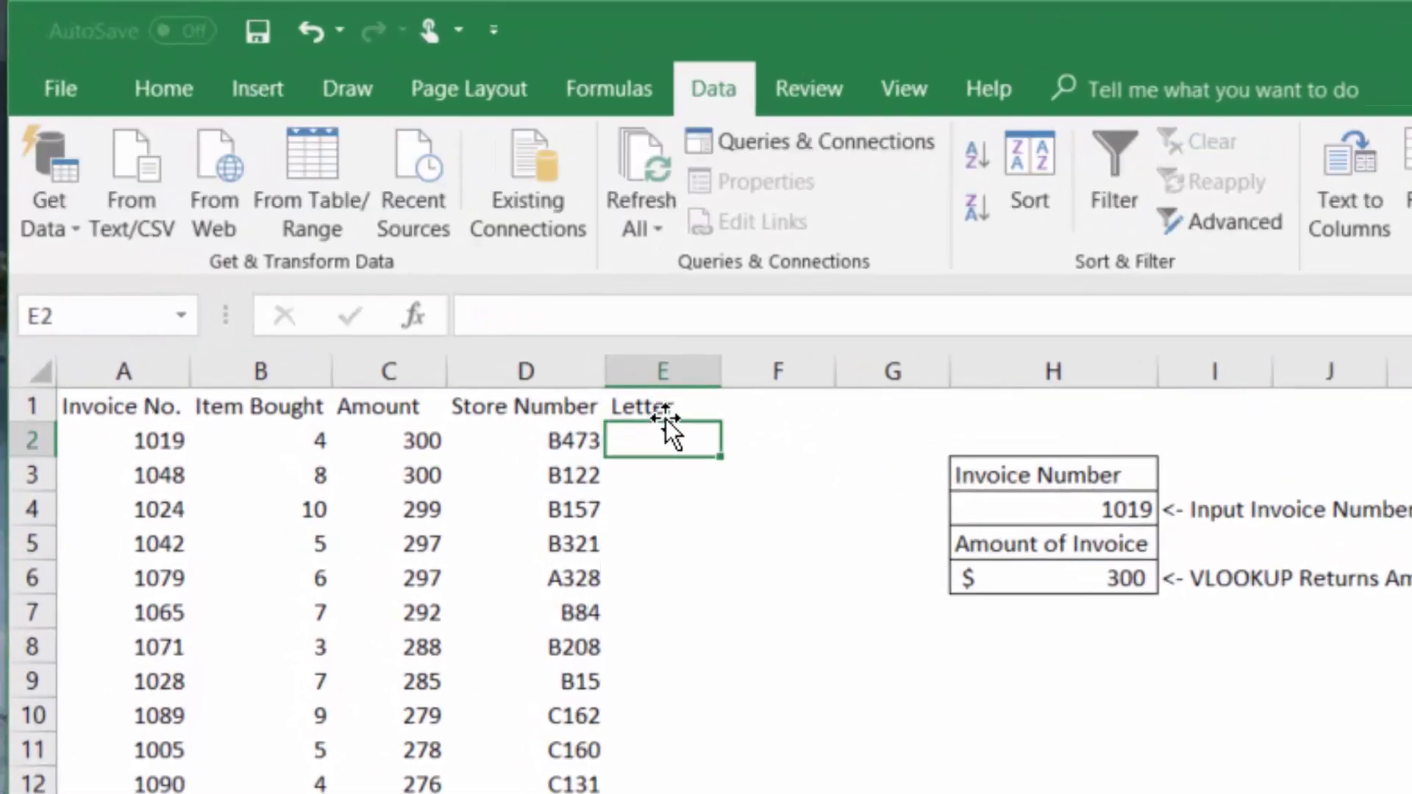
# - Enter =LEFT(D2,1) in E2 and fill it down the whole Letter column
pyautogui.write('=left(')
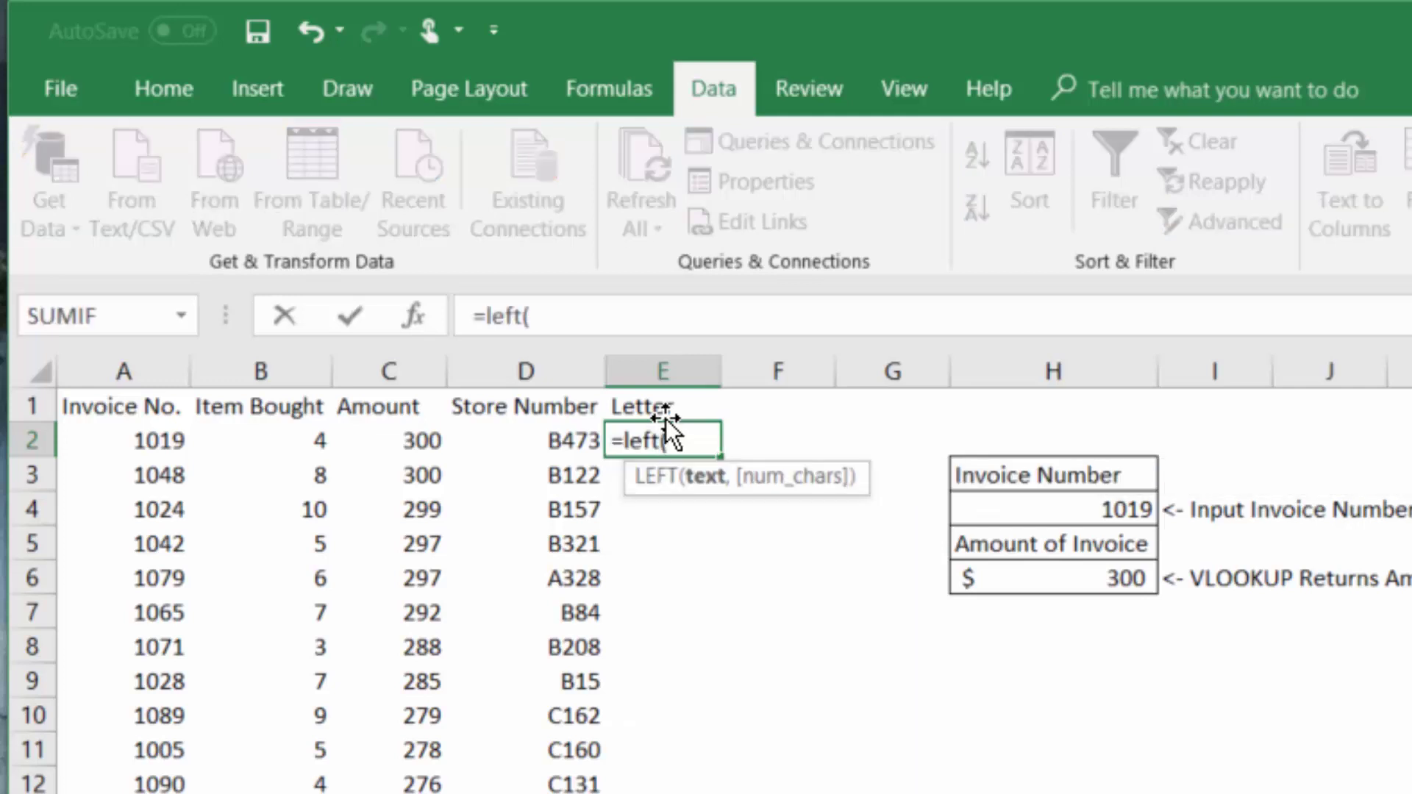
pyautogui.press('Left')
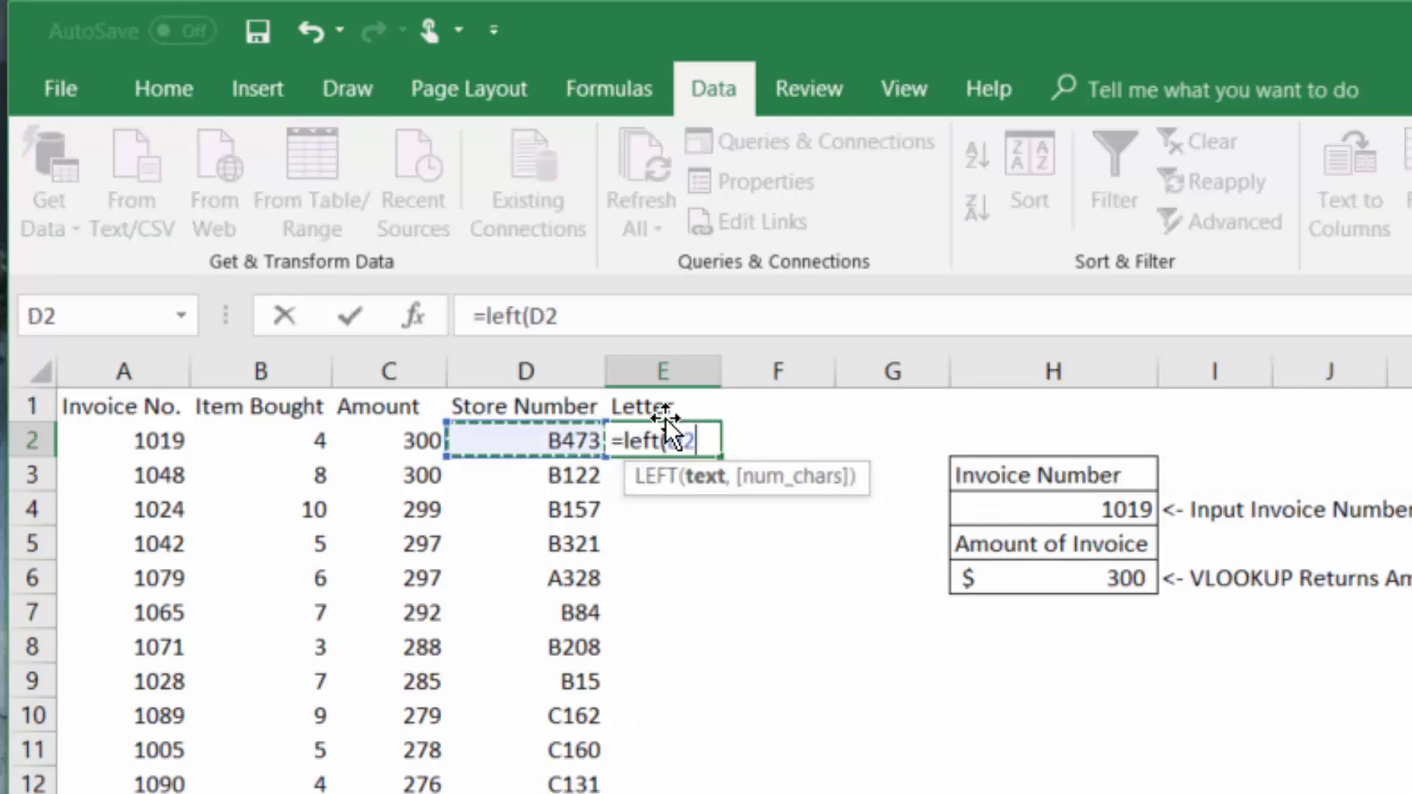
pyautogui.write(',1')
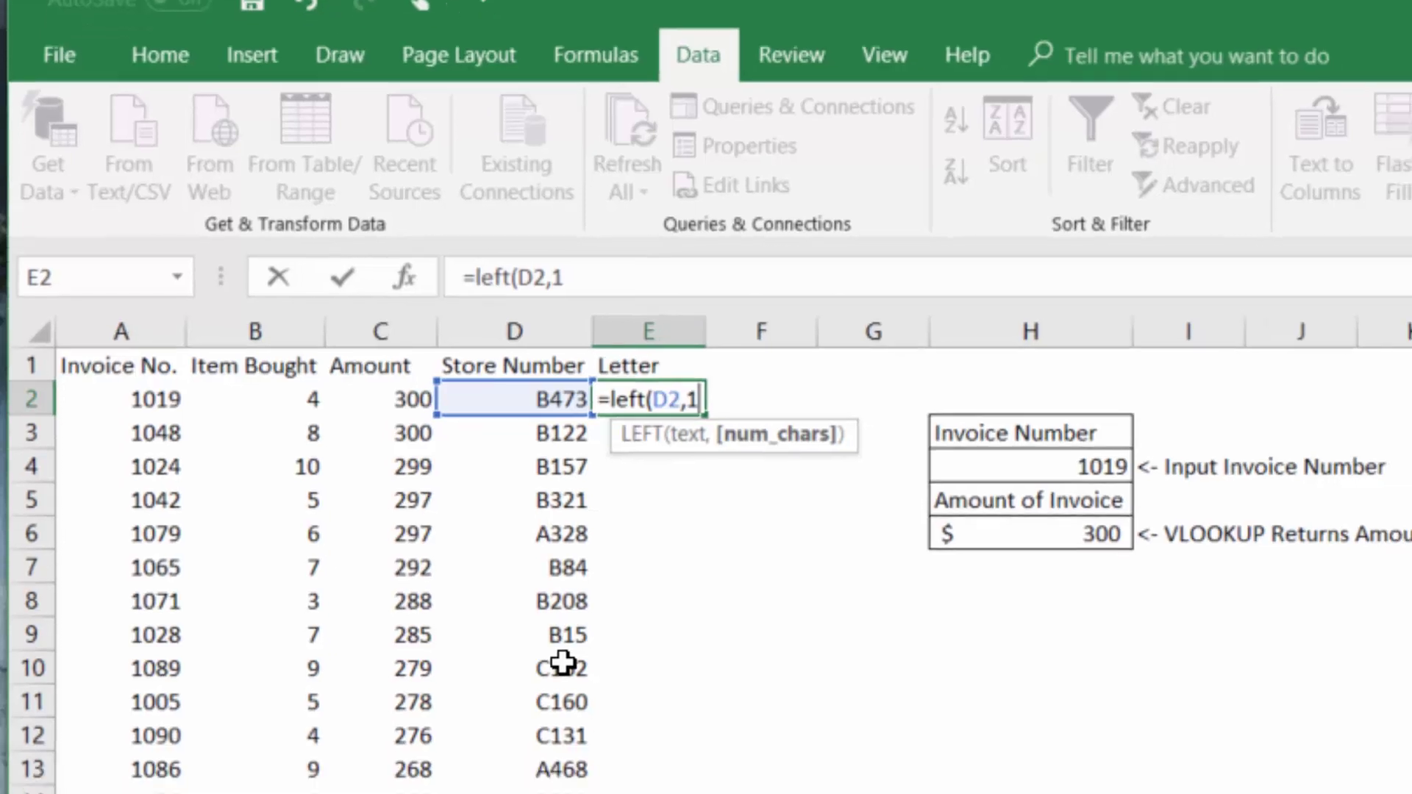
pyautogui.press('Return')
pyautogui.click(603, 246)
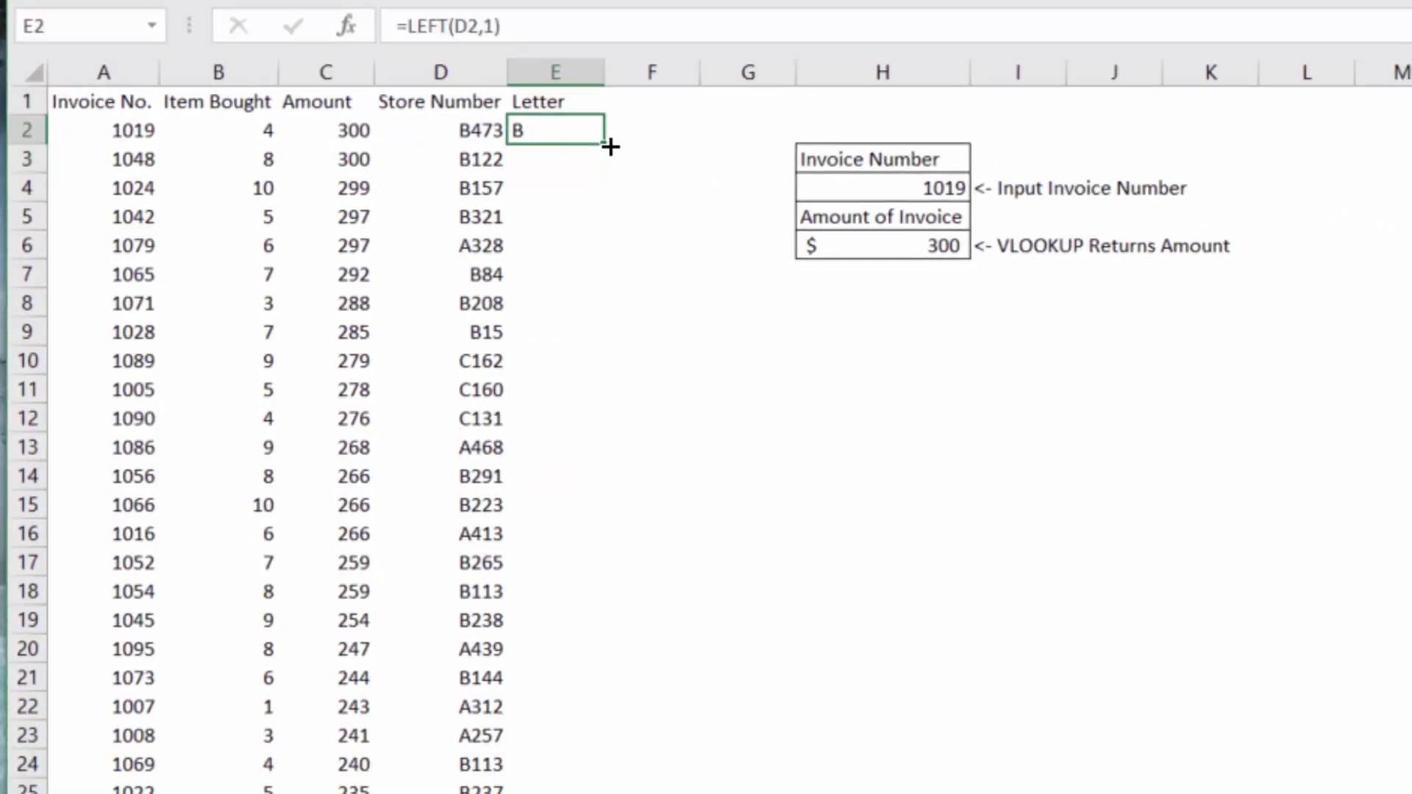
pyautogui.moveTo(647, 259); pyautogui.dragTo(600, 791)
pyautogui.scroll(-20, 545, 492)
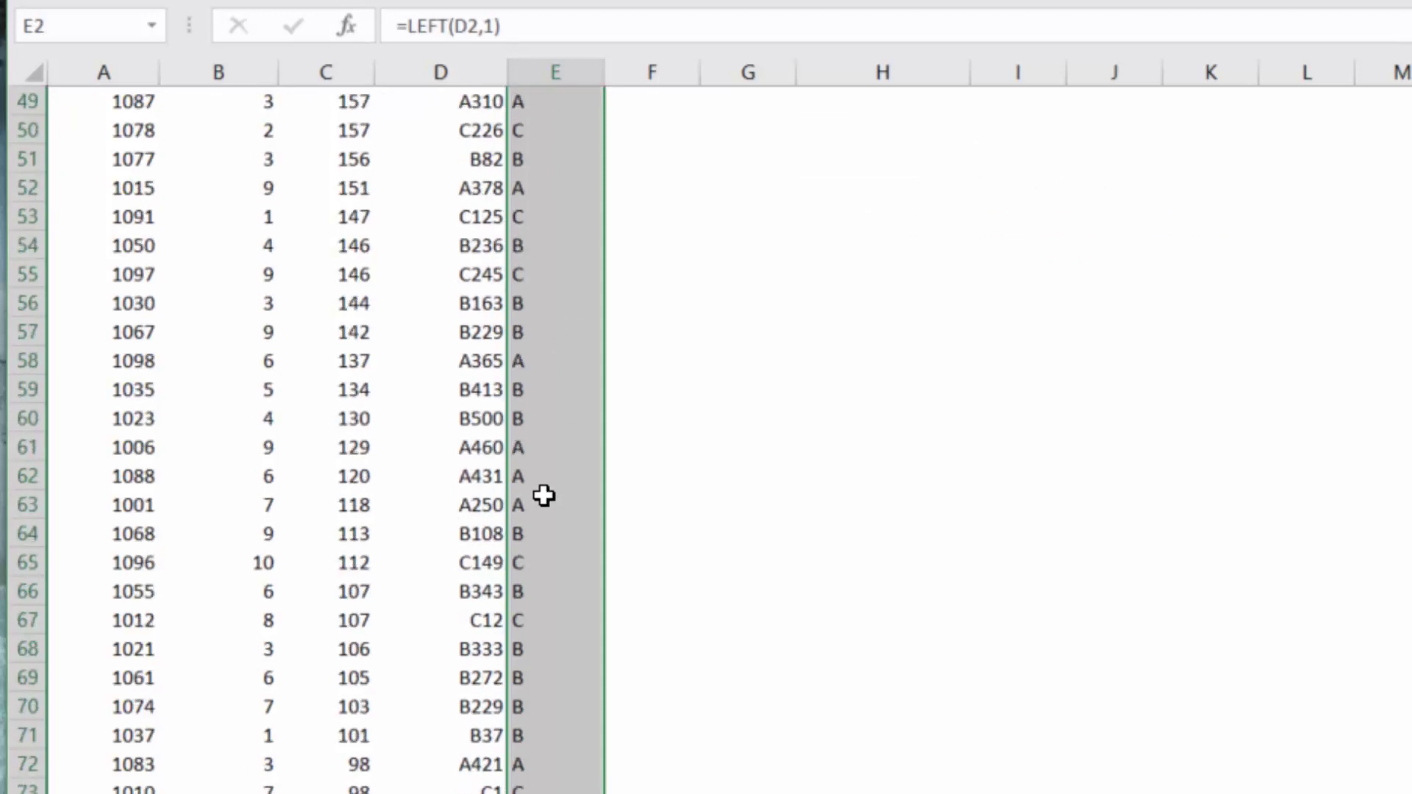
pyautogui.scroll(20, 544, 497)
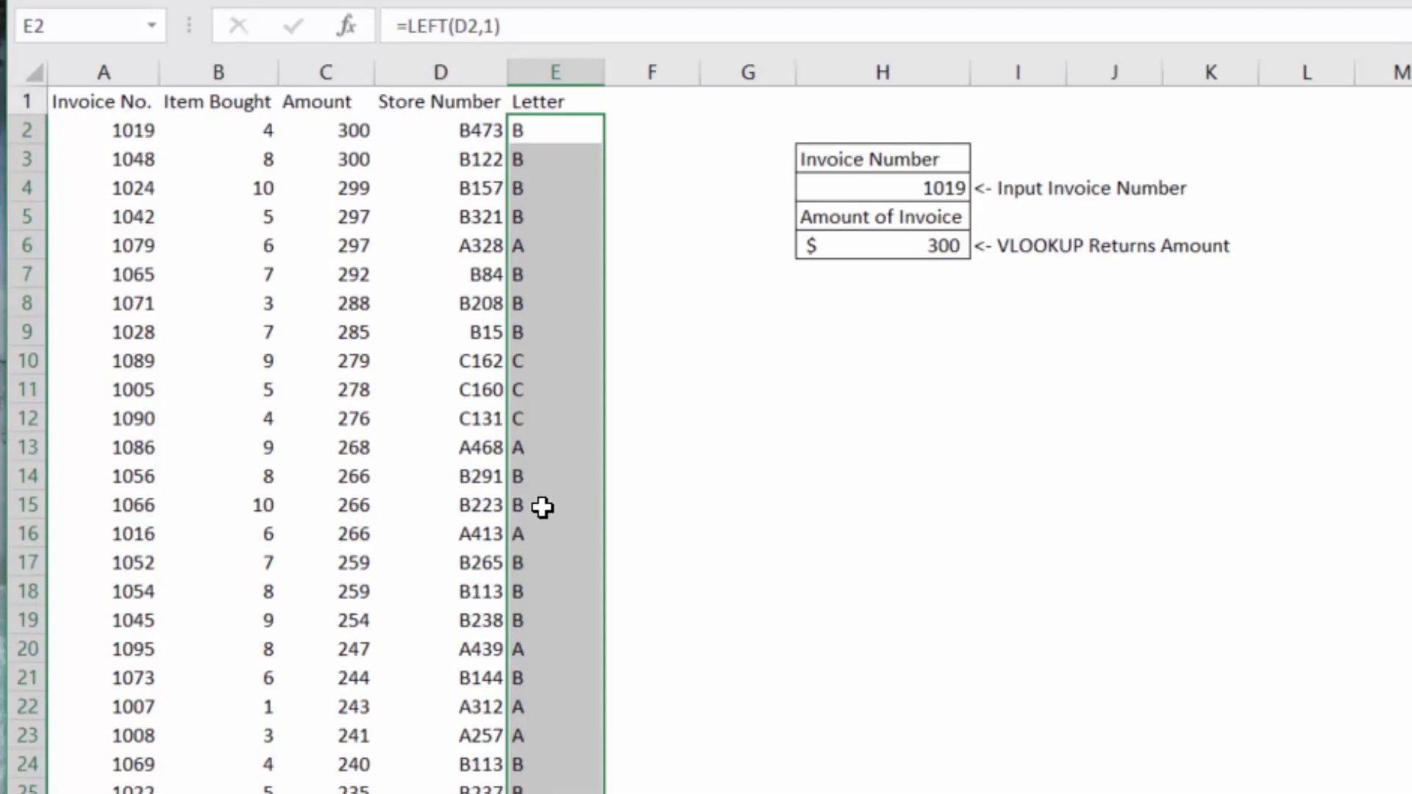
pyautogui.click(563, 153)
# - Give column F the heading Region
pyautogui.click(618, 106)
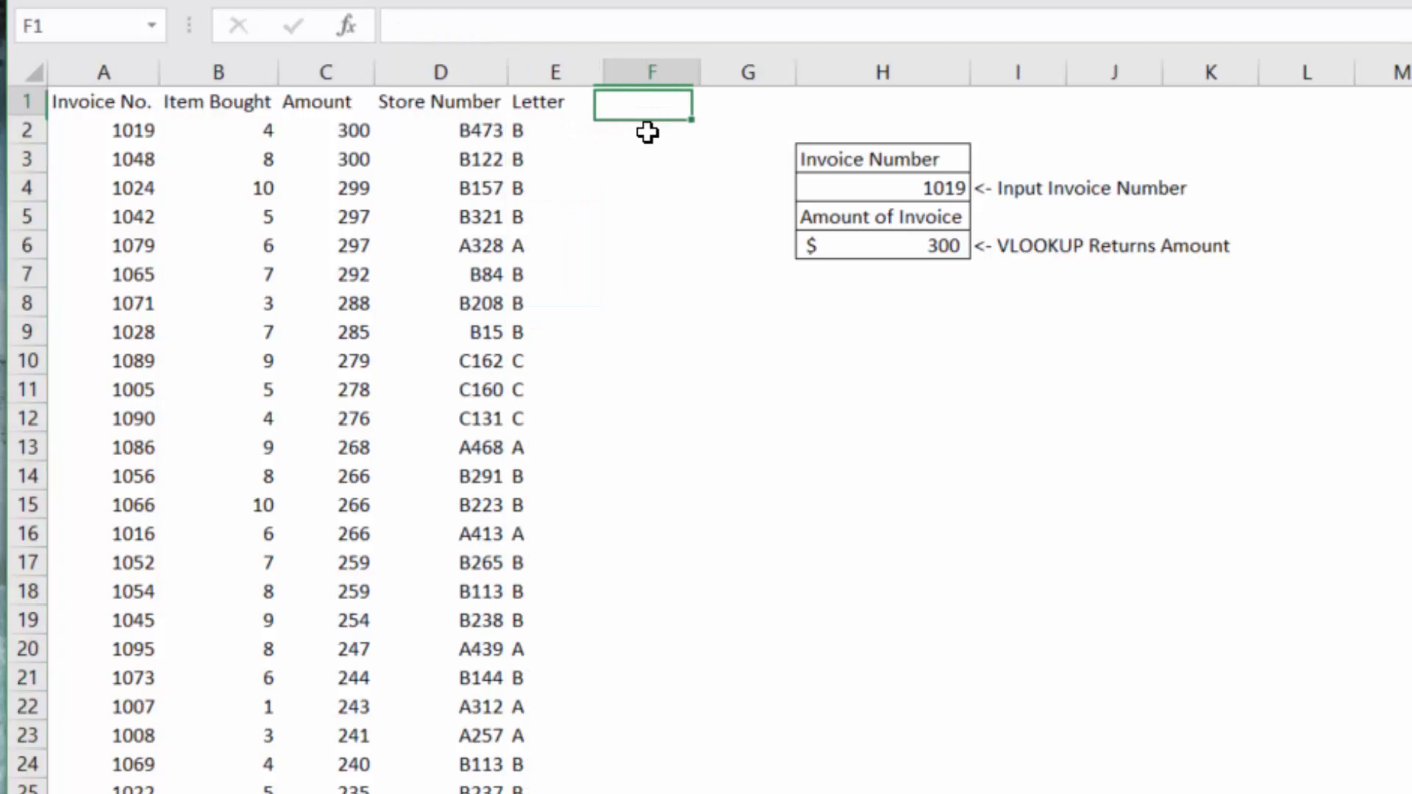
pyautogui.write('Region')
pyautogui.press('Return')
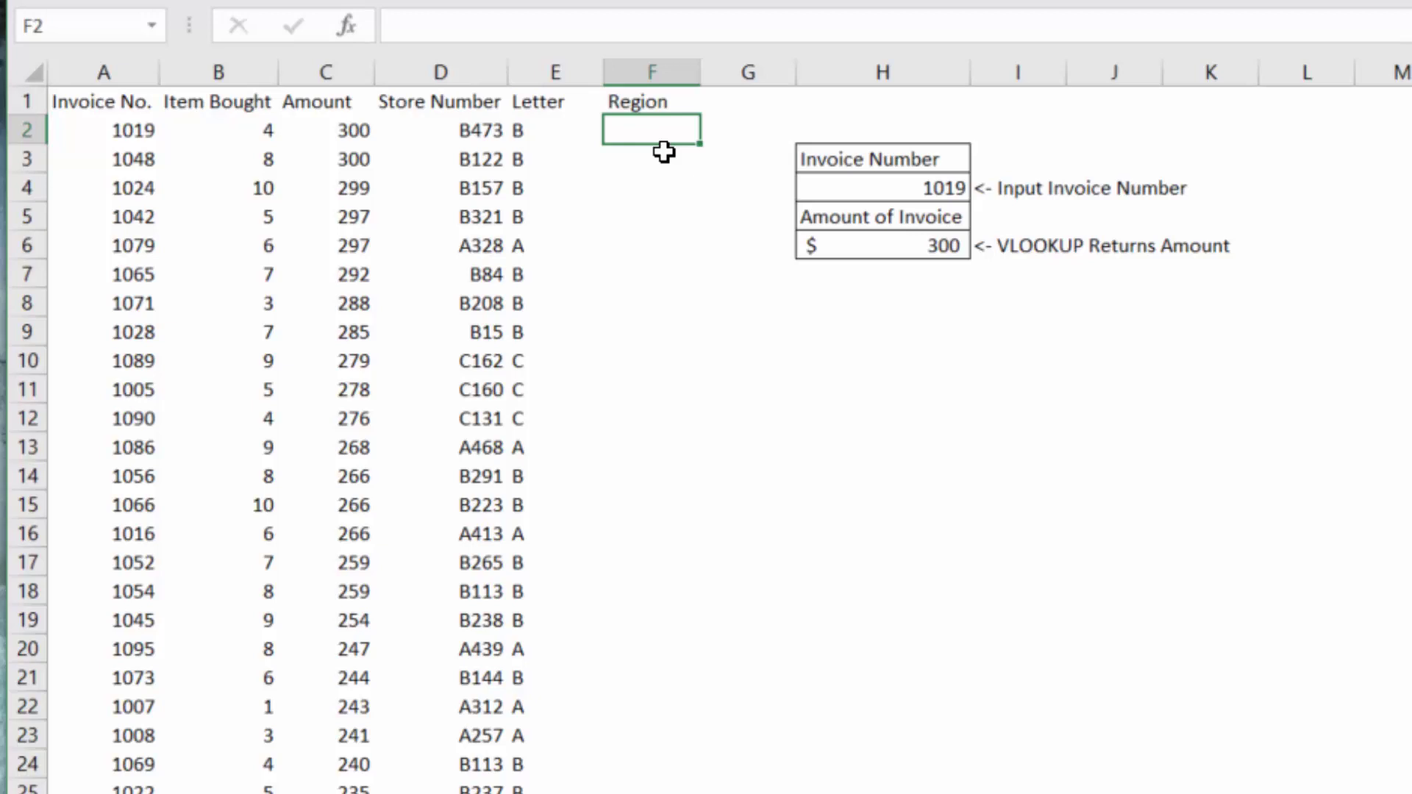
# - Start a VLOOKUP in F2 with E2 as lookup value and the Letter/Region table as range
pyautogui.write('=vlookup')
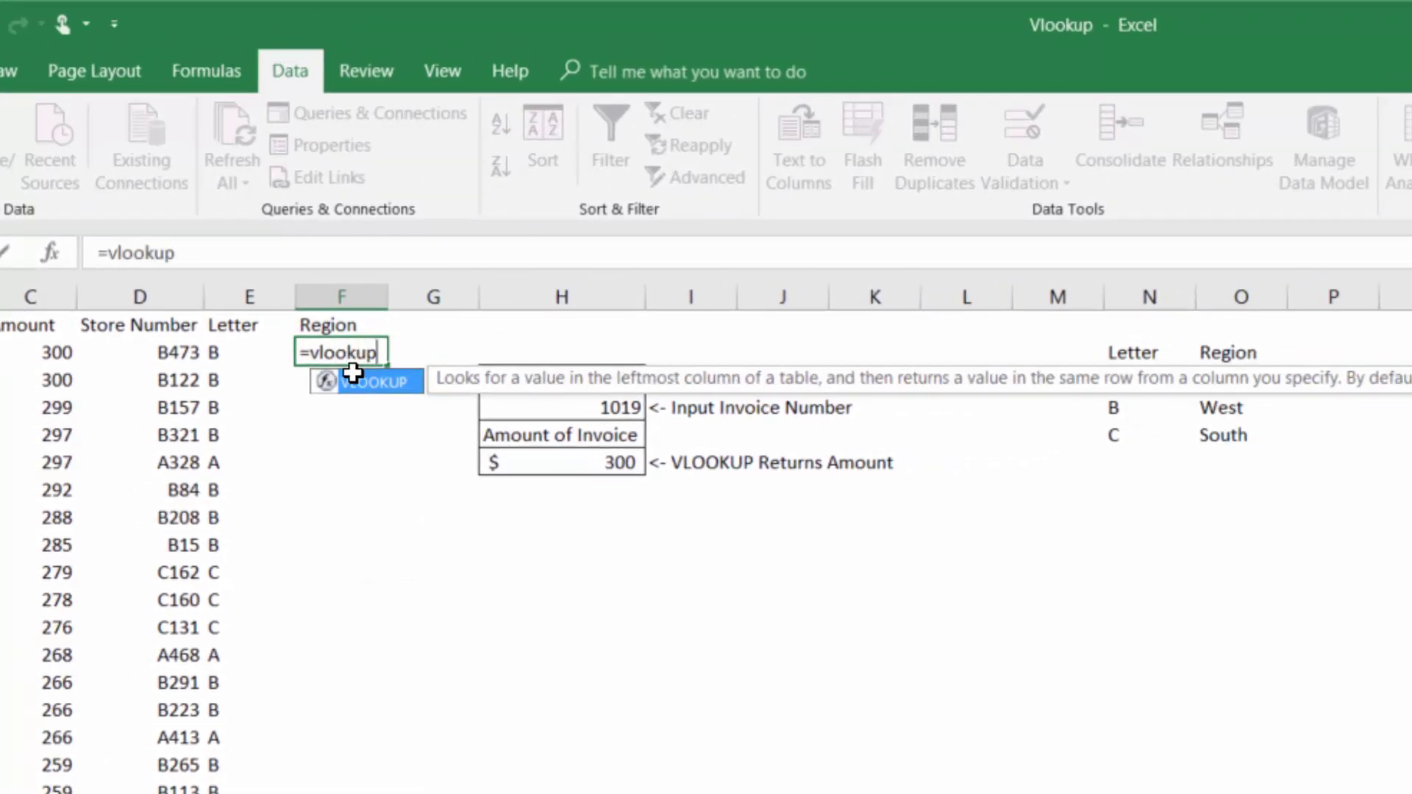
pyautogui.write('(')
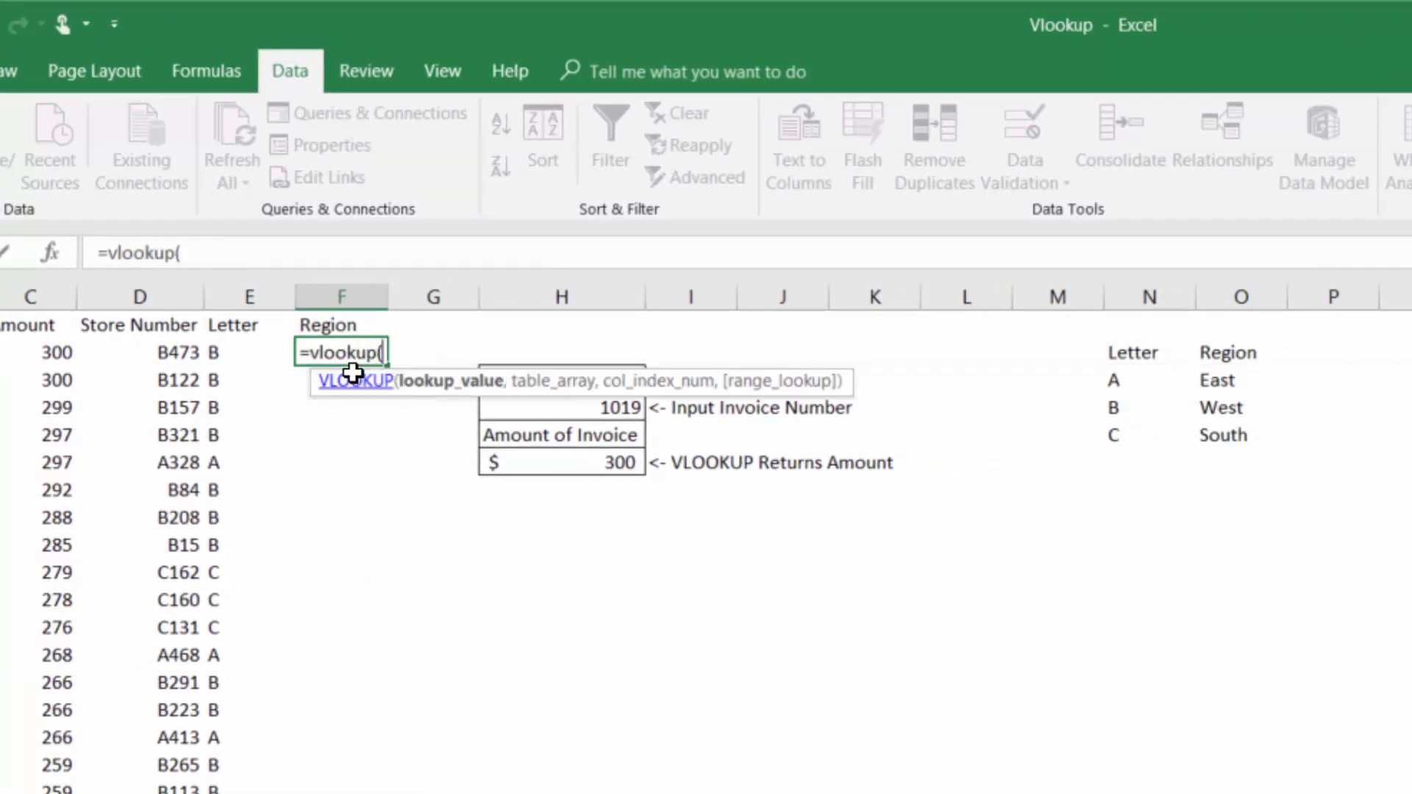
pyautogui.click(255, 346)
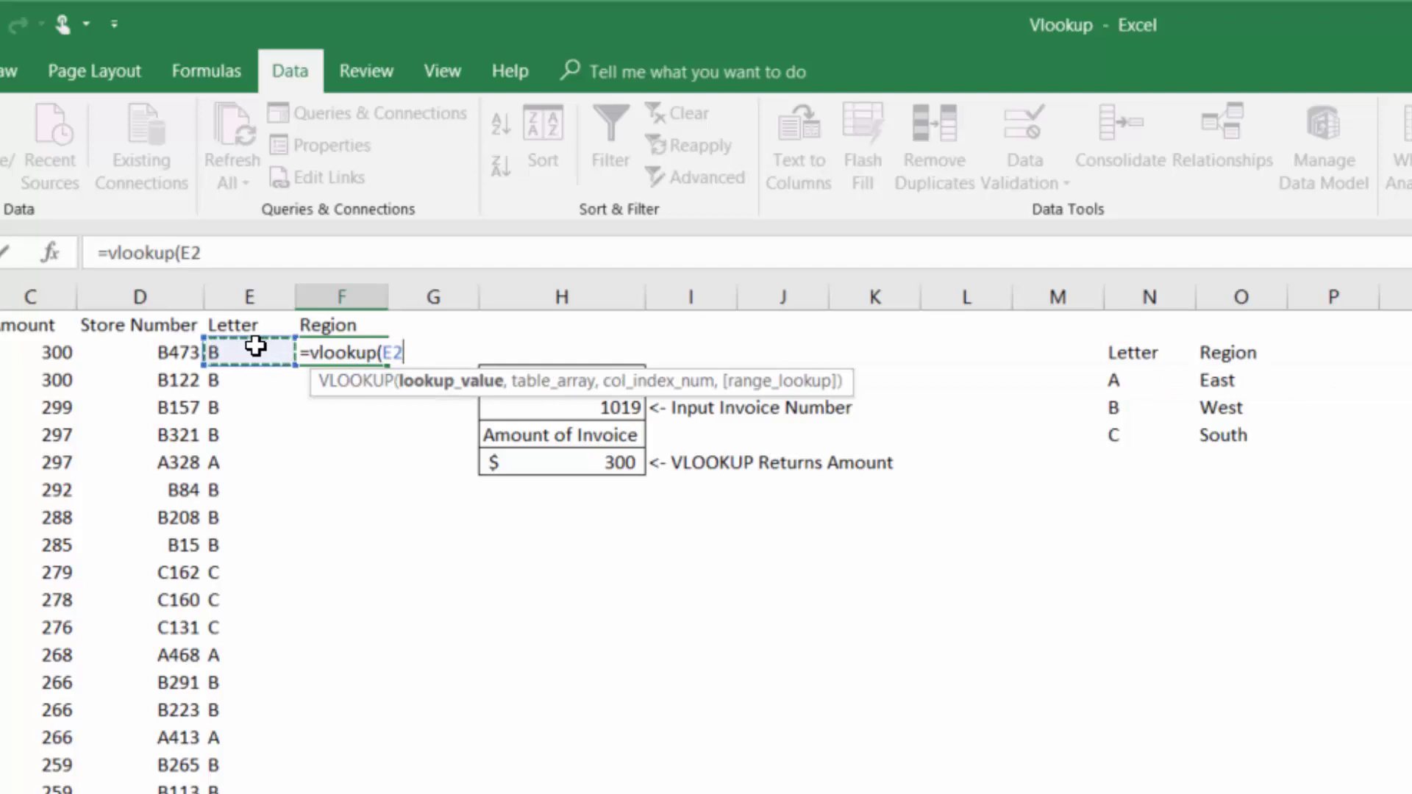
pyautogui.write(',')
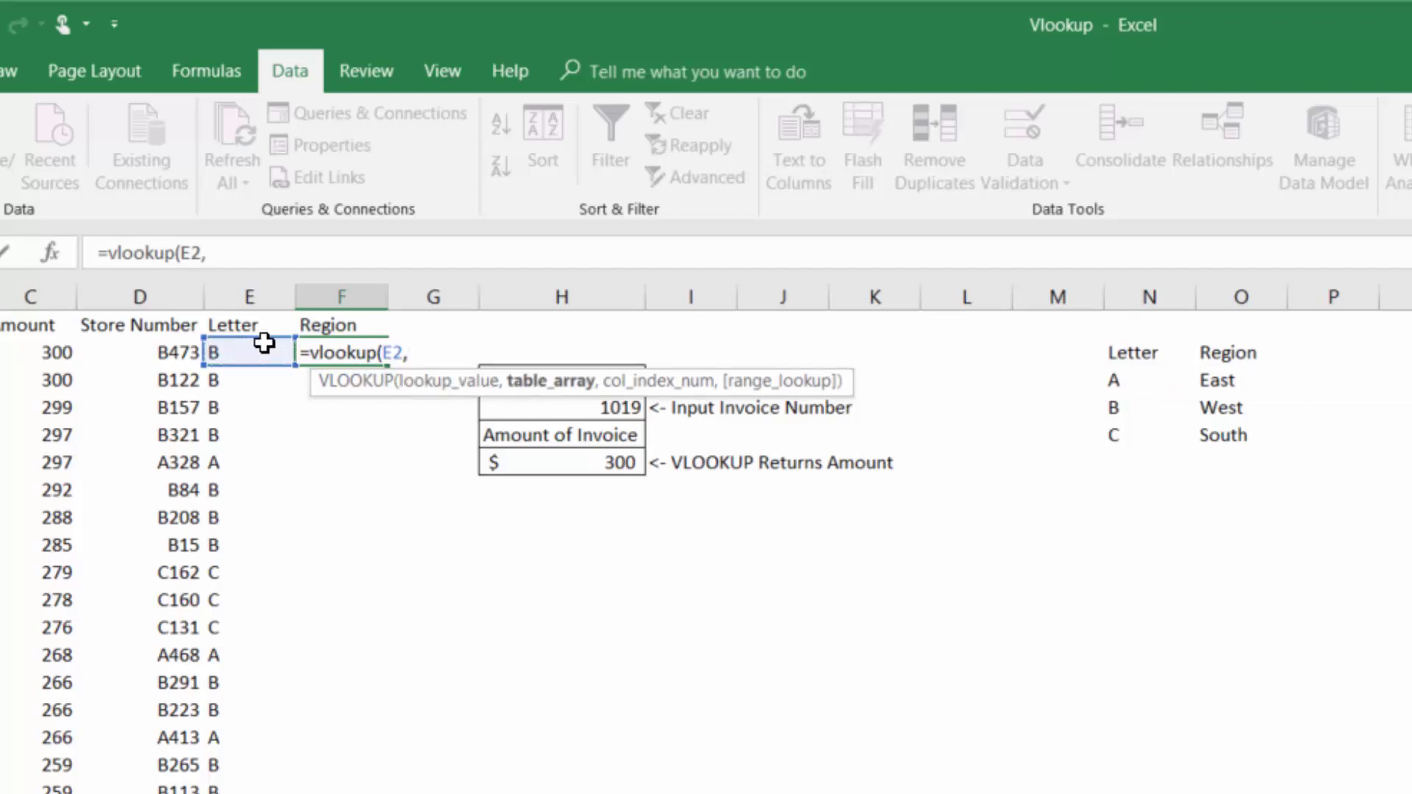
pyautogui.moveTo(1110, 353); pyautogui.dragTo(1245, 439)
# - Anchor the range as $N$2:$O$5 and finish with column 2 and FALSE for exact match
pyautogui.click(294, 249)
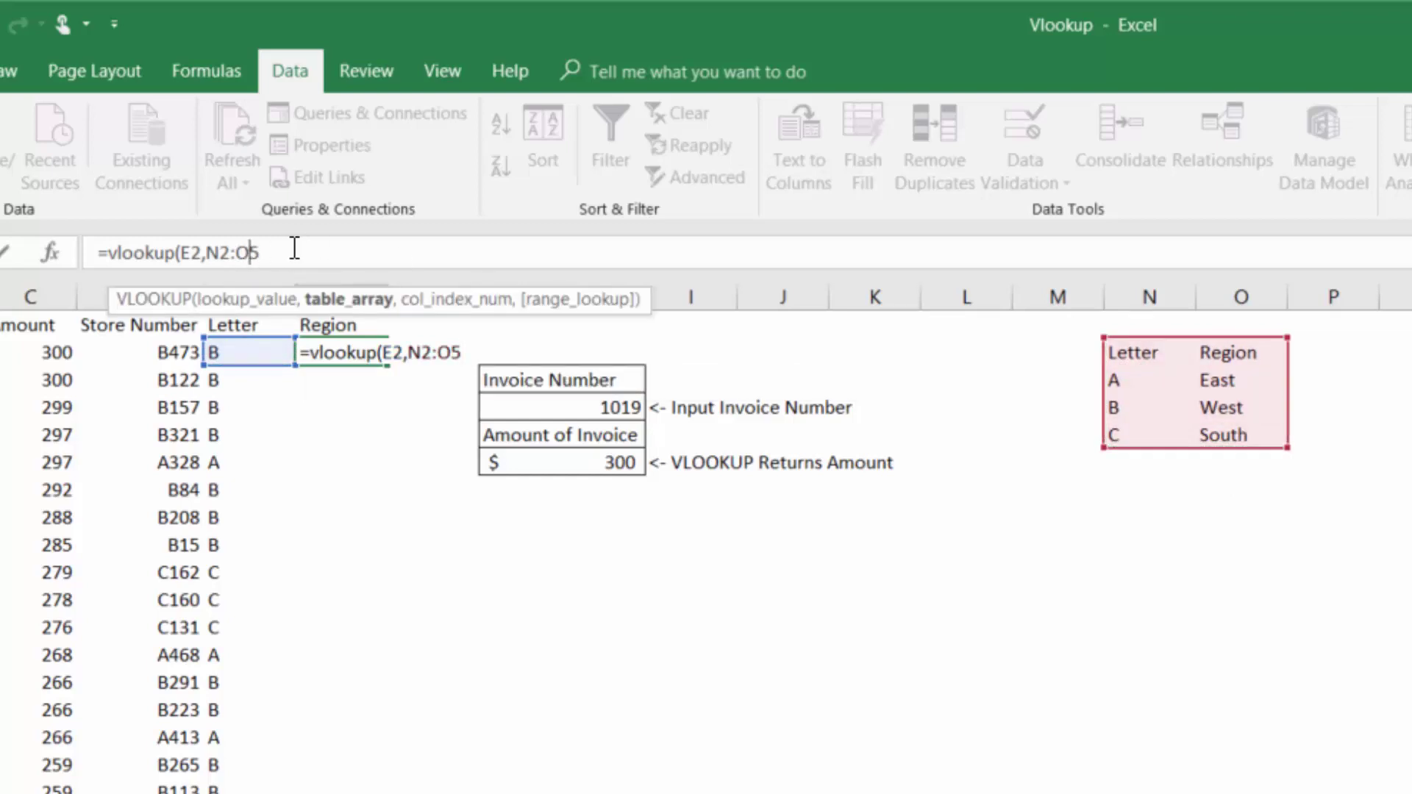
pyautogui.write('$O$')
pyautogui.press('Left')
pyautogui.press('Left')
pyautogui.press('Left')
pyautogui.write('$')
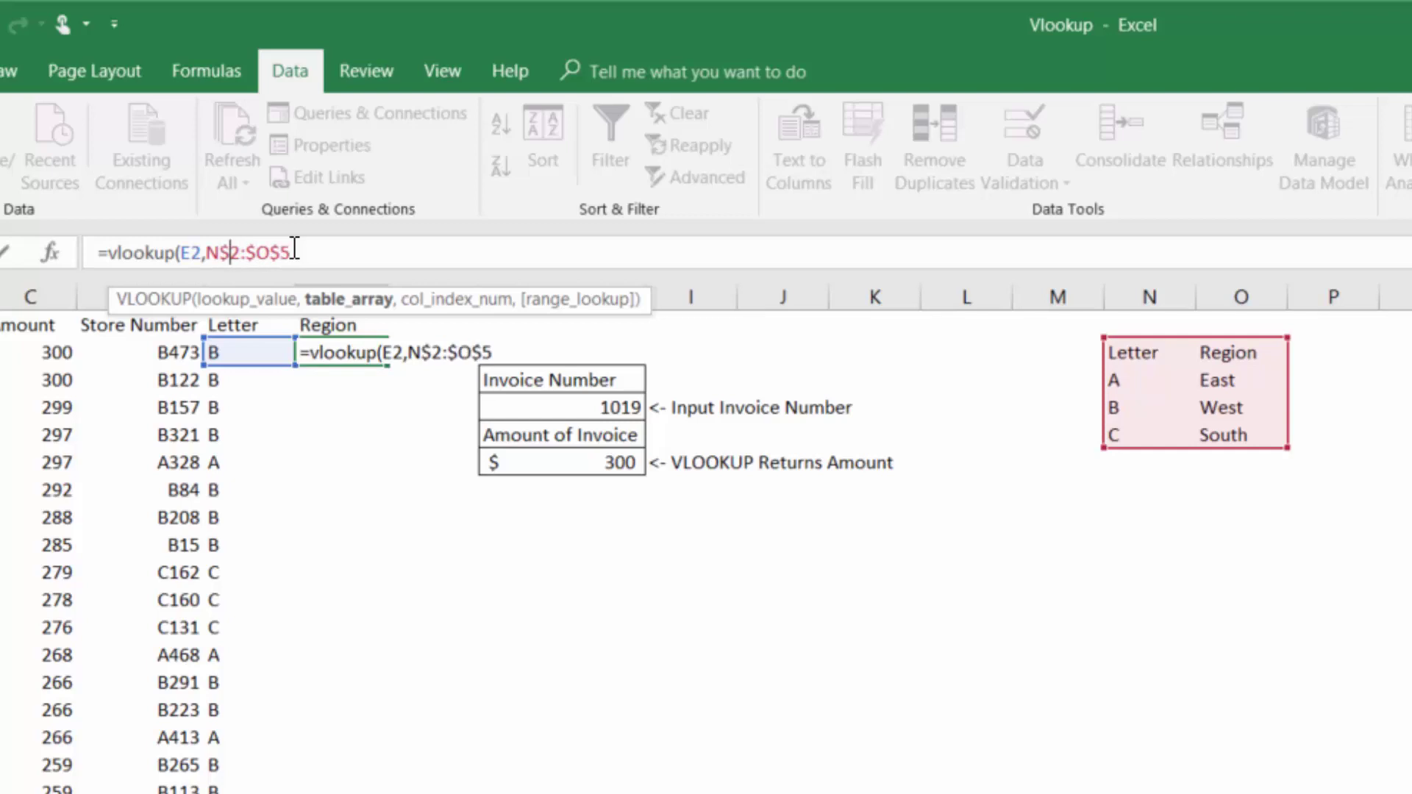
pyautogui.press('Left')
pyautogui.press('Left')
pyautogui.write('$')
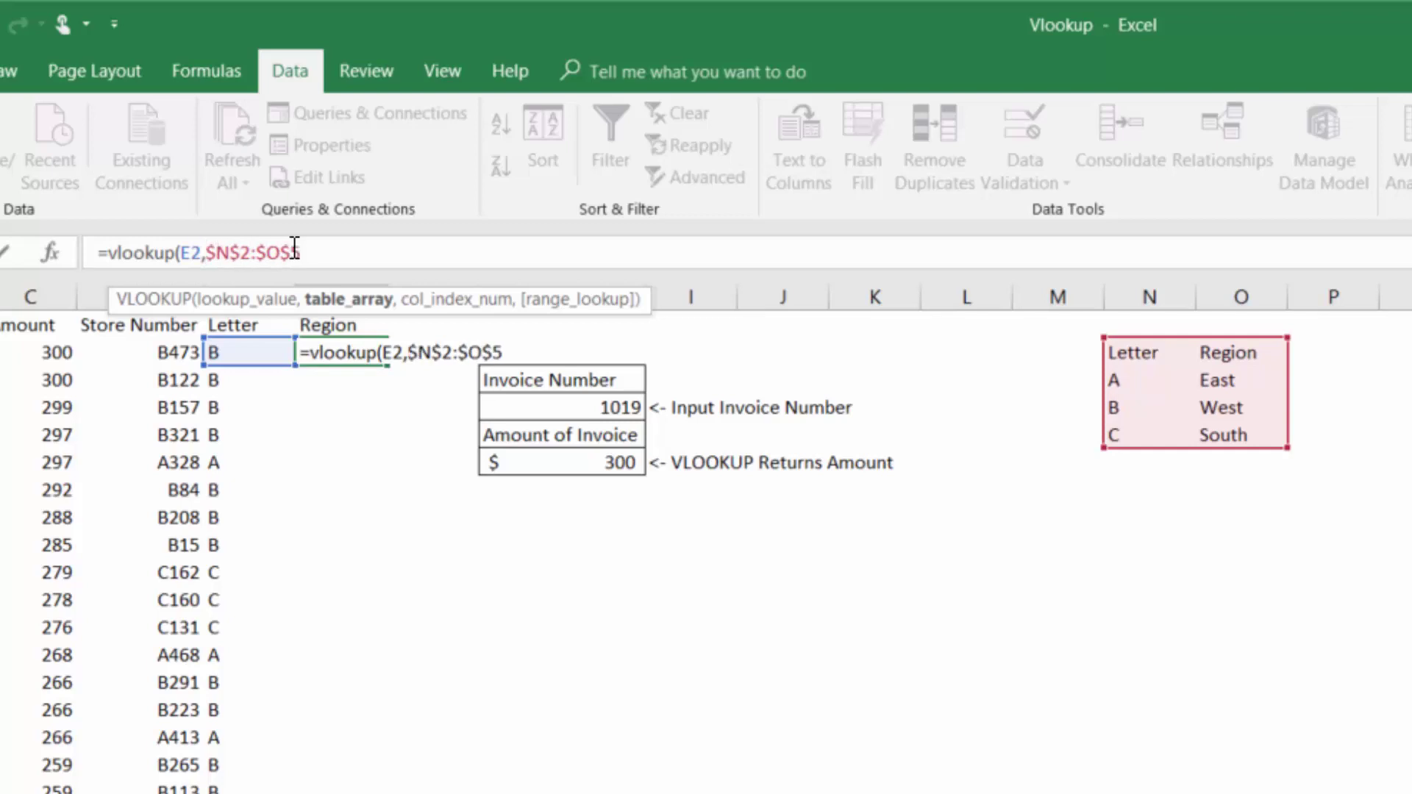
pyautogui.click(341, 248)
pyautogui.write(',')
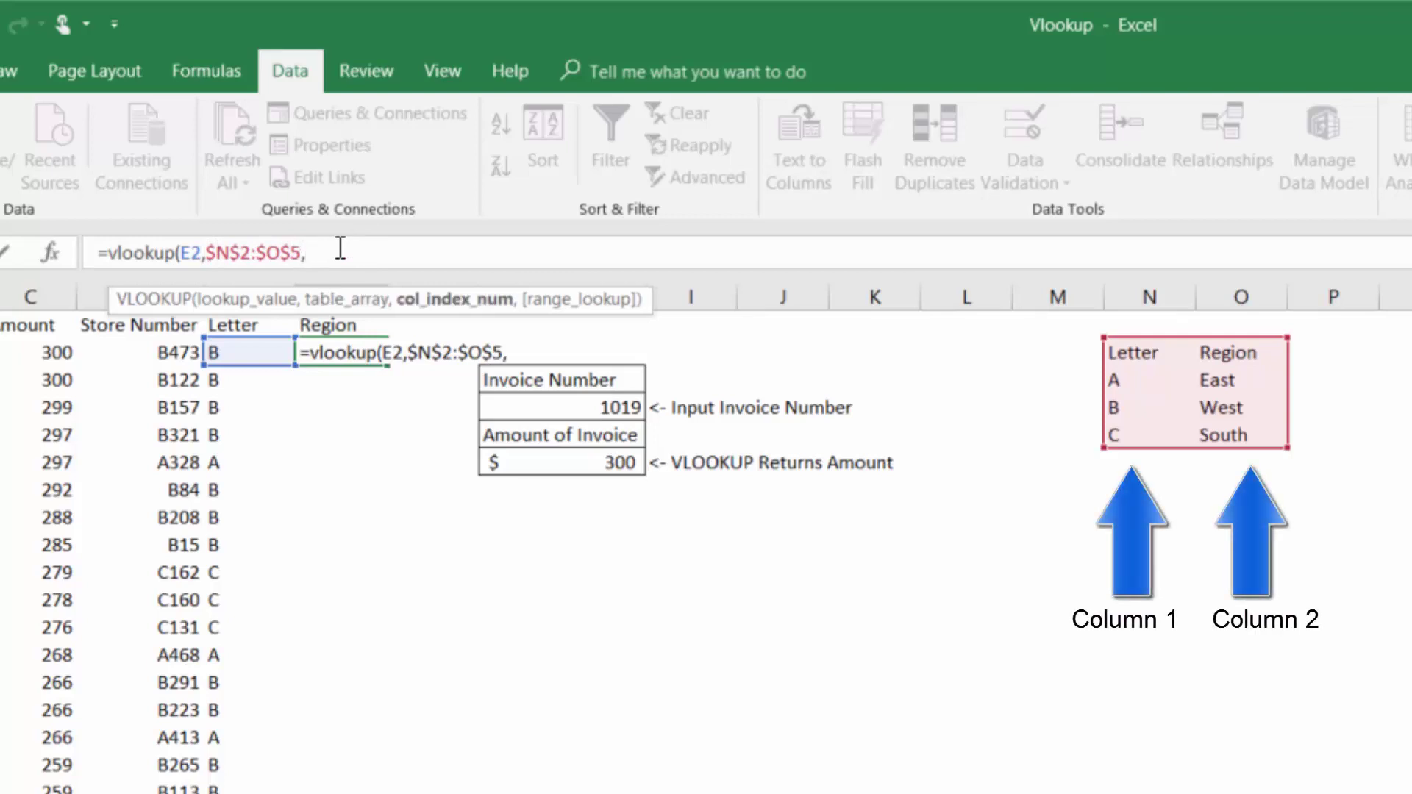
pyautogui.write('2,FALSE')
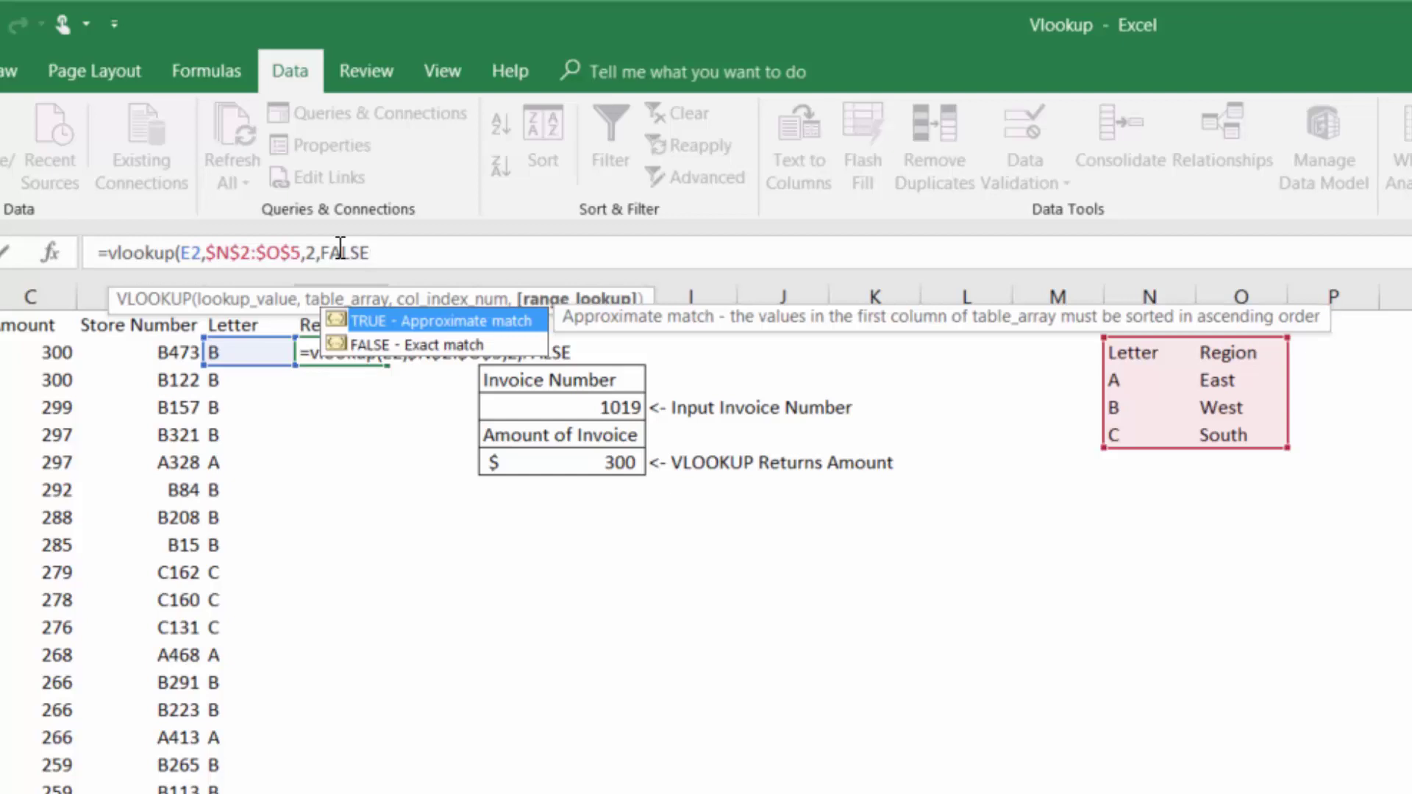
pyautogui.press('Return')
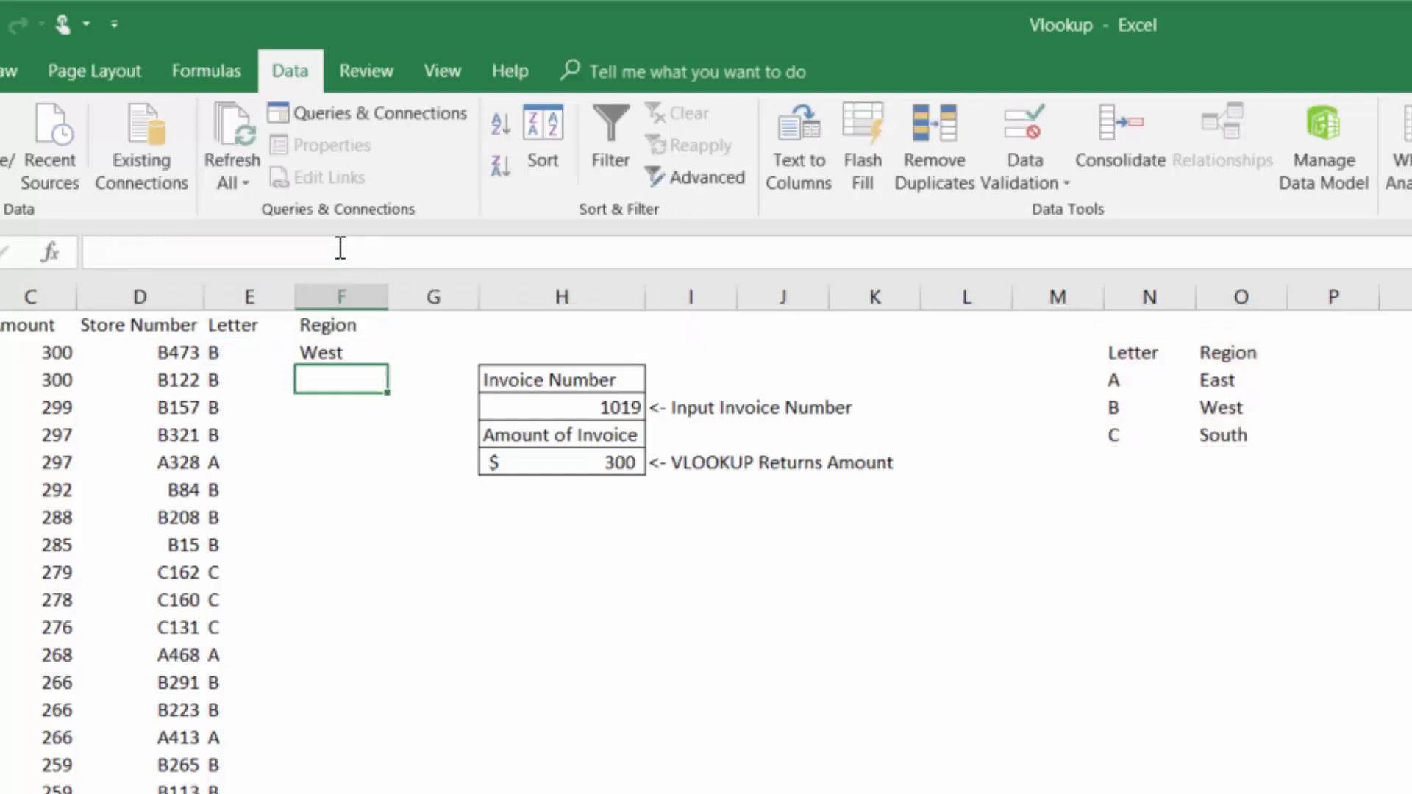
# - Fill the F2 VLOOKUP down the Region column to the end of the invoices
pyautogui.click(367, 359)
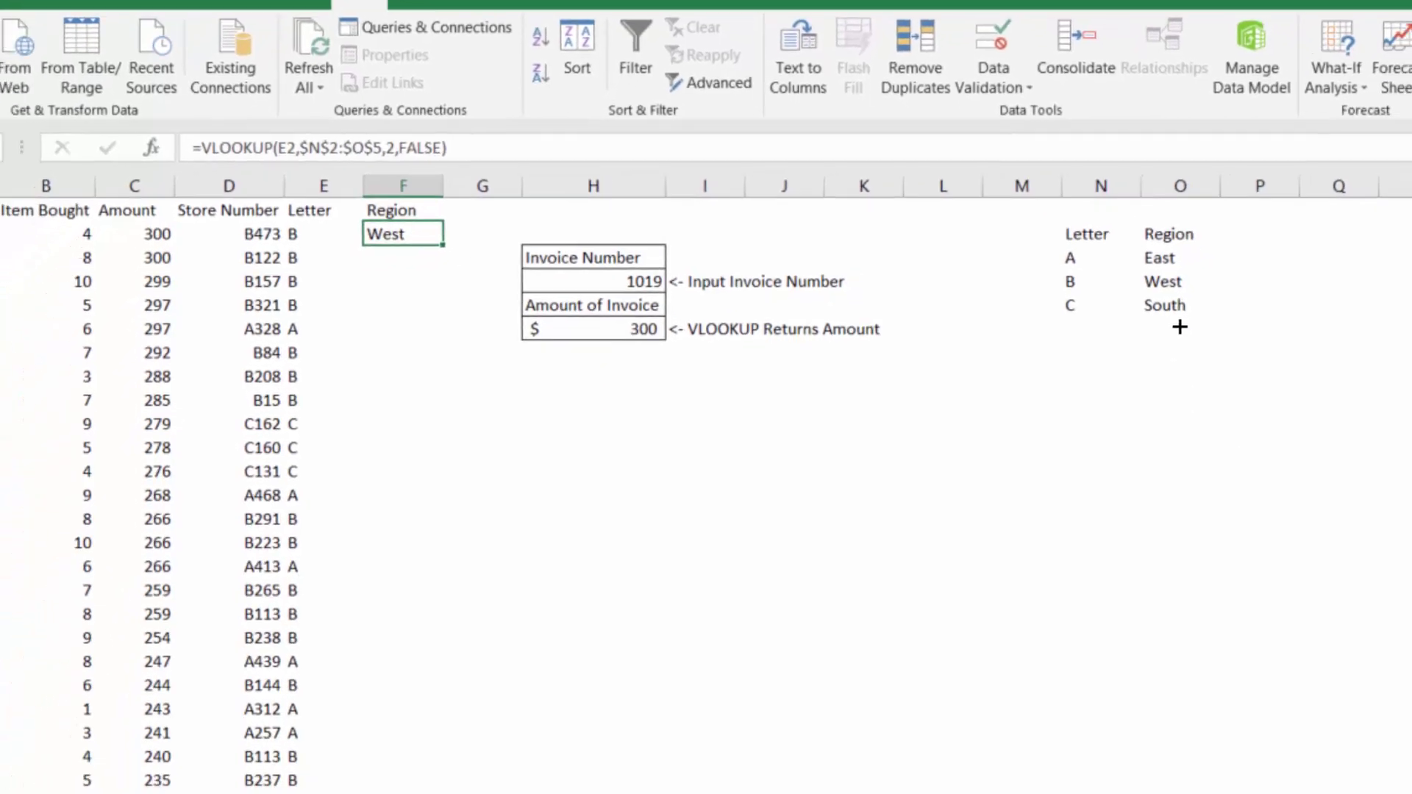
pyautogui.doubleClick(394, 352)
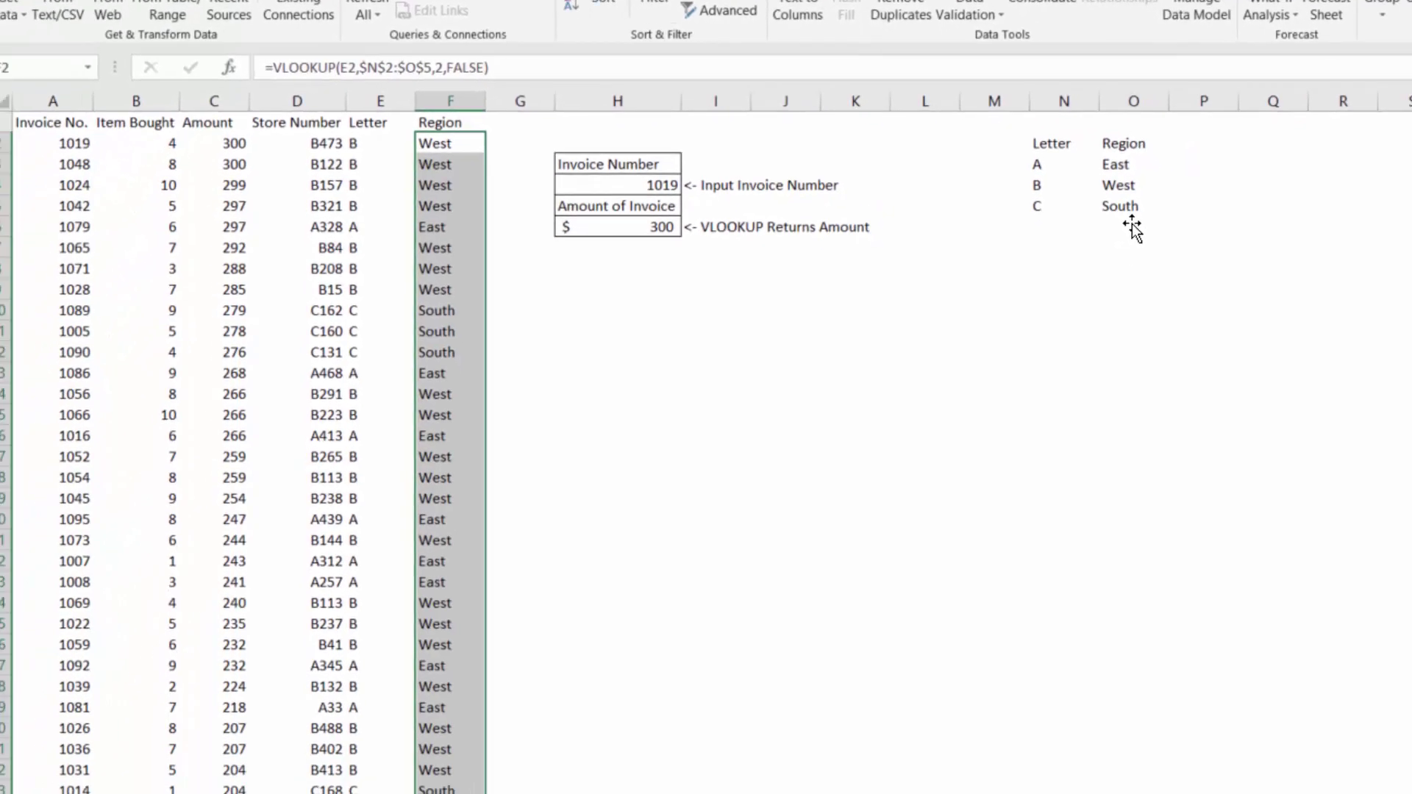
pyautogui.scroll(-4, 449, 183)
pyautogui.scroll(-20, 450, 183)
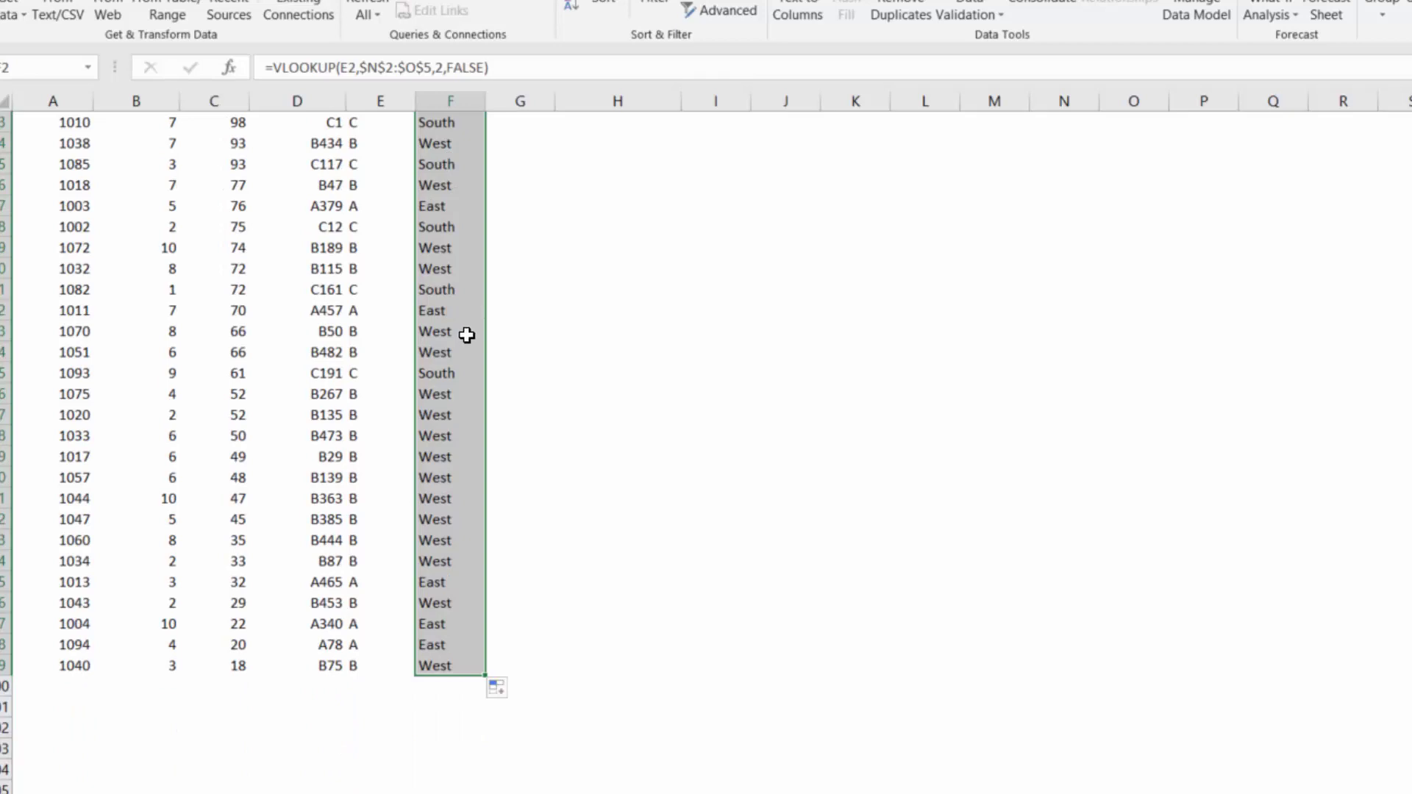
pyautogui.scroll(20, 471, 324)
pyautogui.click(447, 121)
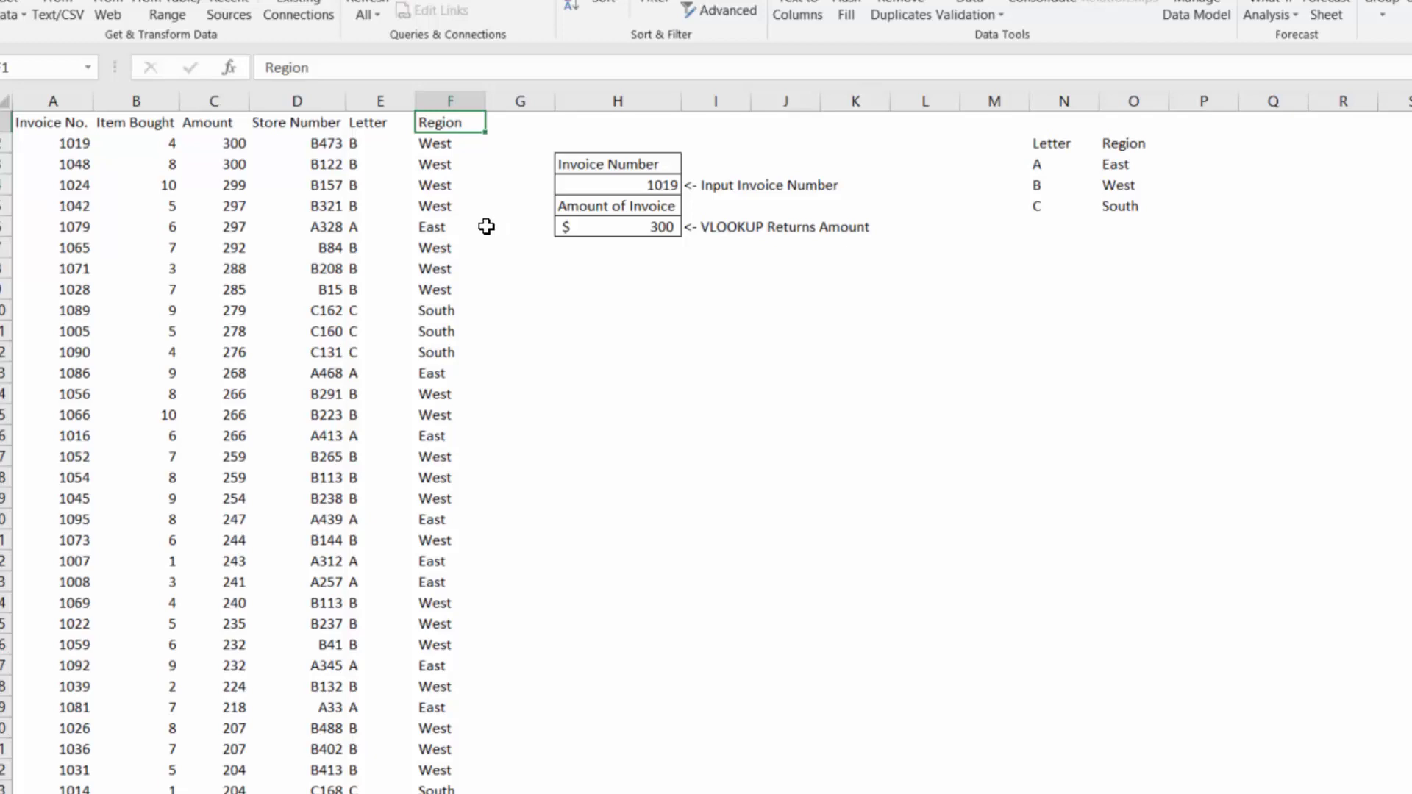
# - Select the entire invoice data range from A1 with Ctrl+Shift+Right and Down
pyautogui.hotkey('ctrl', 'Home')
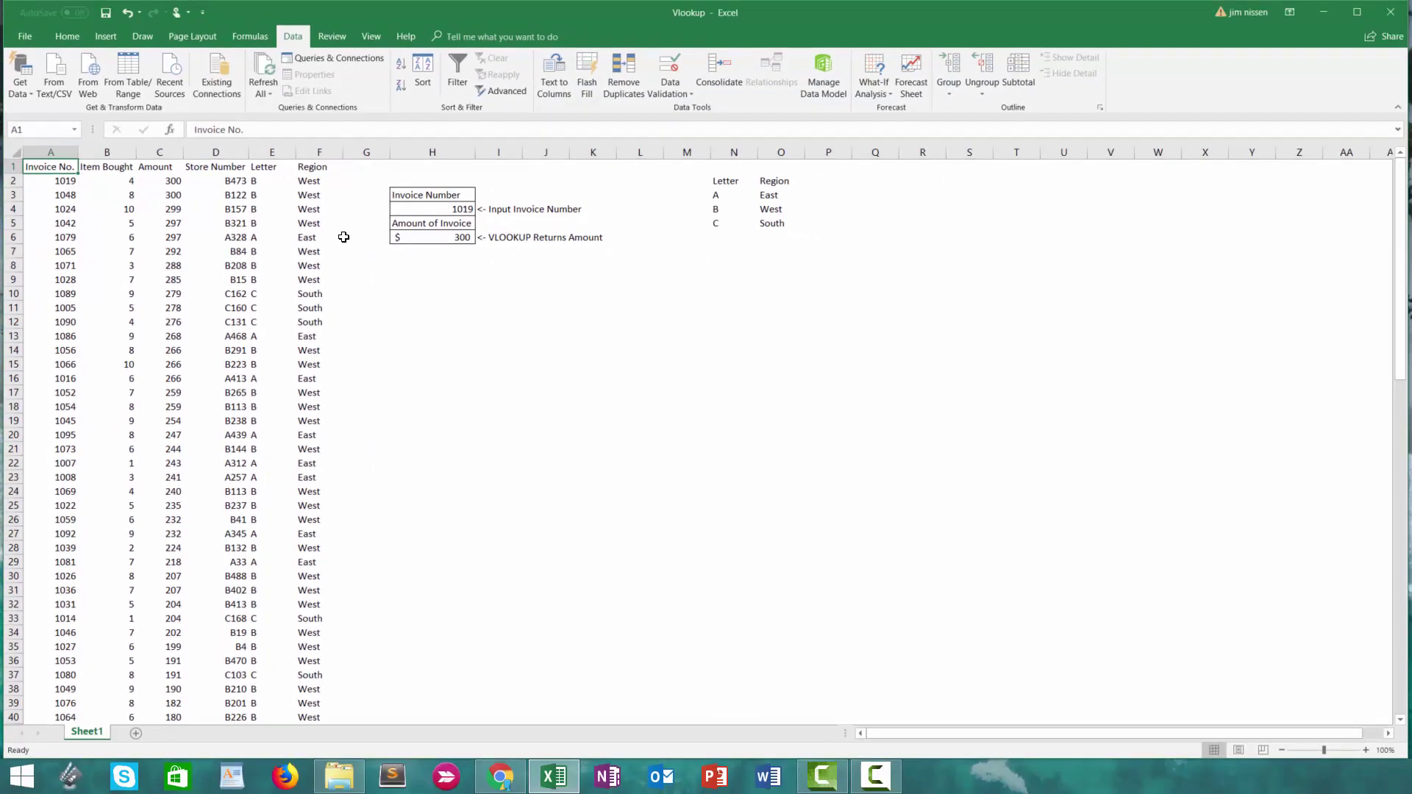
pyautogui.hotkey('ctrl', 'shift', 'Right')
pyautogui.hotkey('ctrl', 'shift', 'Down')
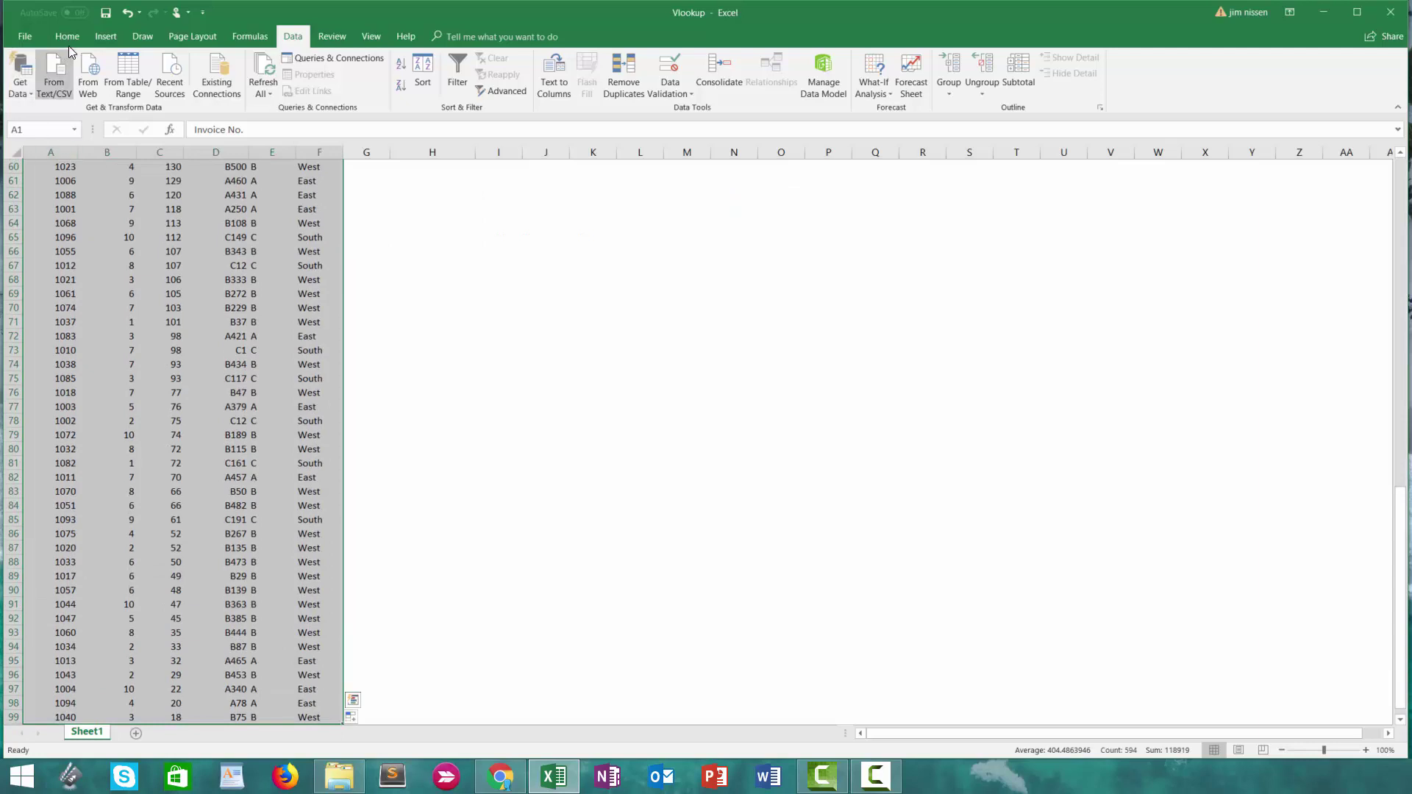
# - Create a PivotTable from the data on the existing worksheet at H11
pyautogui.click(106, 36)
pyautogui.click(27, 71)
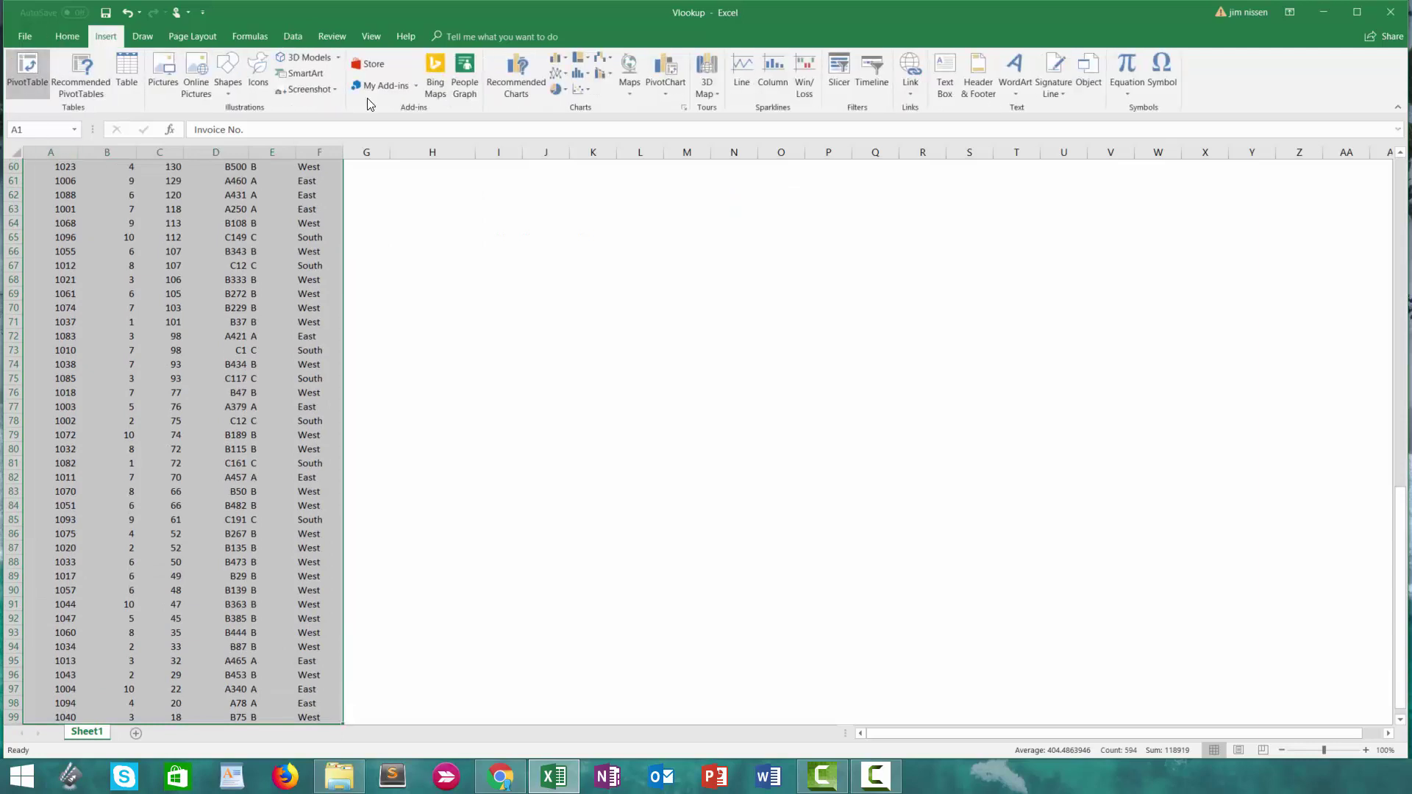
pyautogui.click(704, 318)
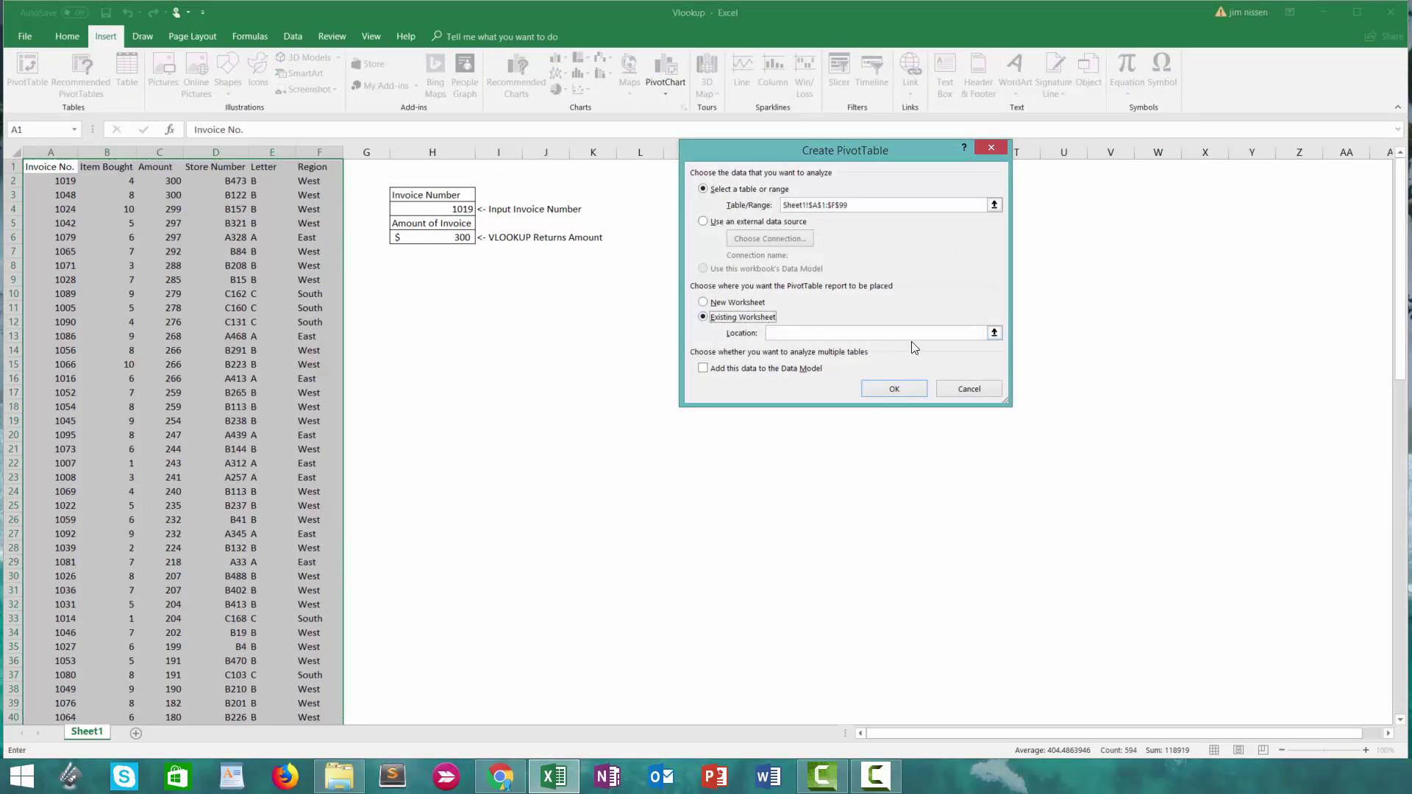
pyautogui.click(994, 333)
pyautogui.click(417, 314)
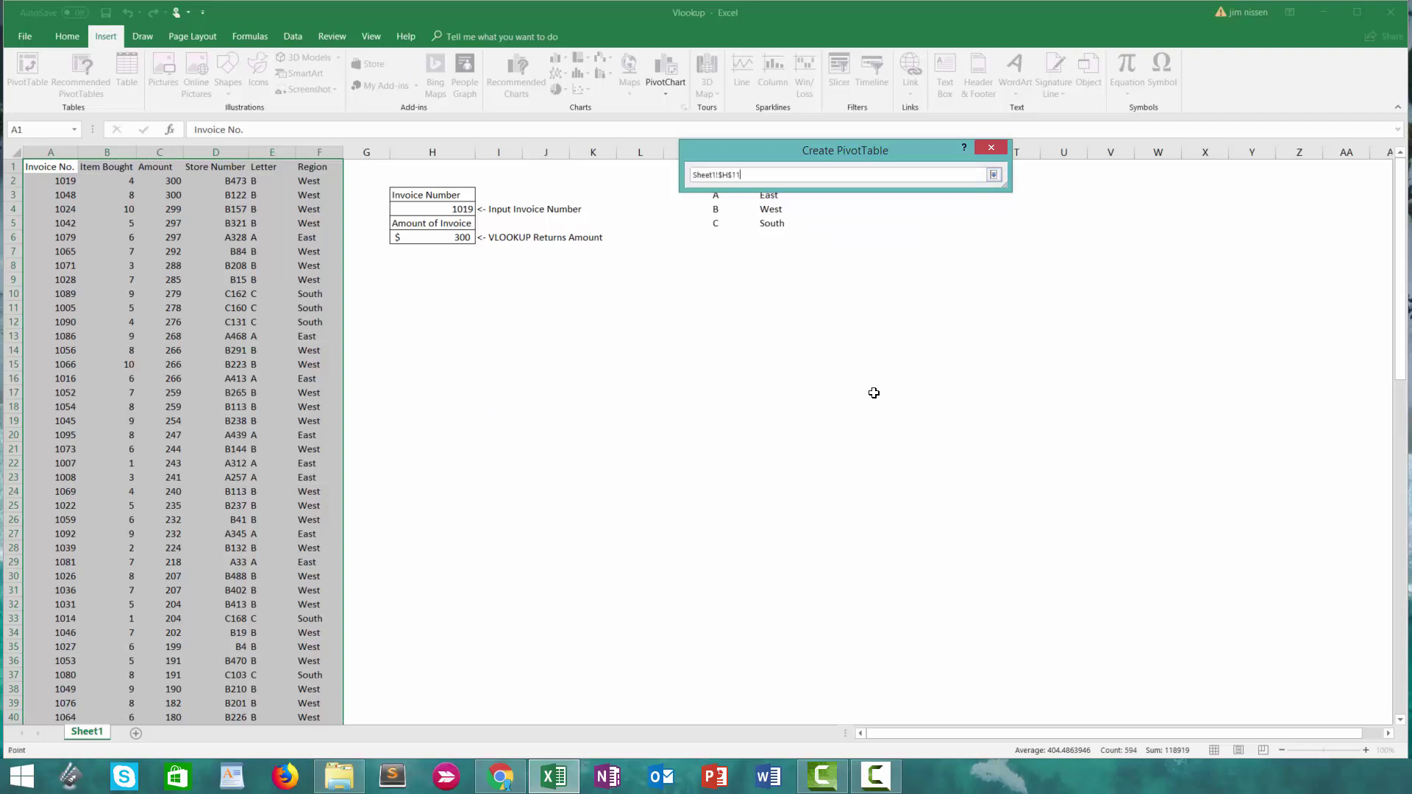
pyautogui.press('Return')
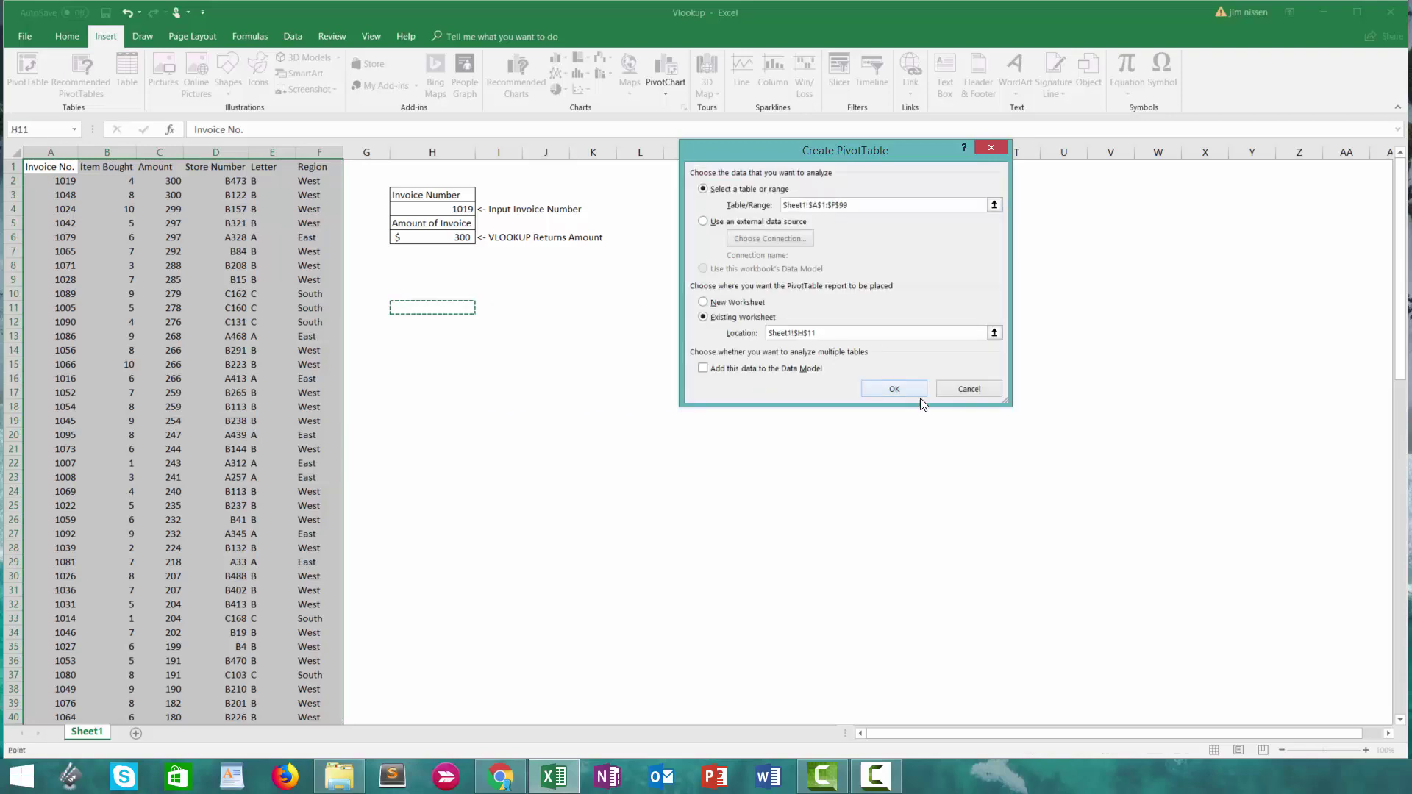
pyautogui.press('Return')
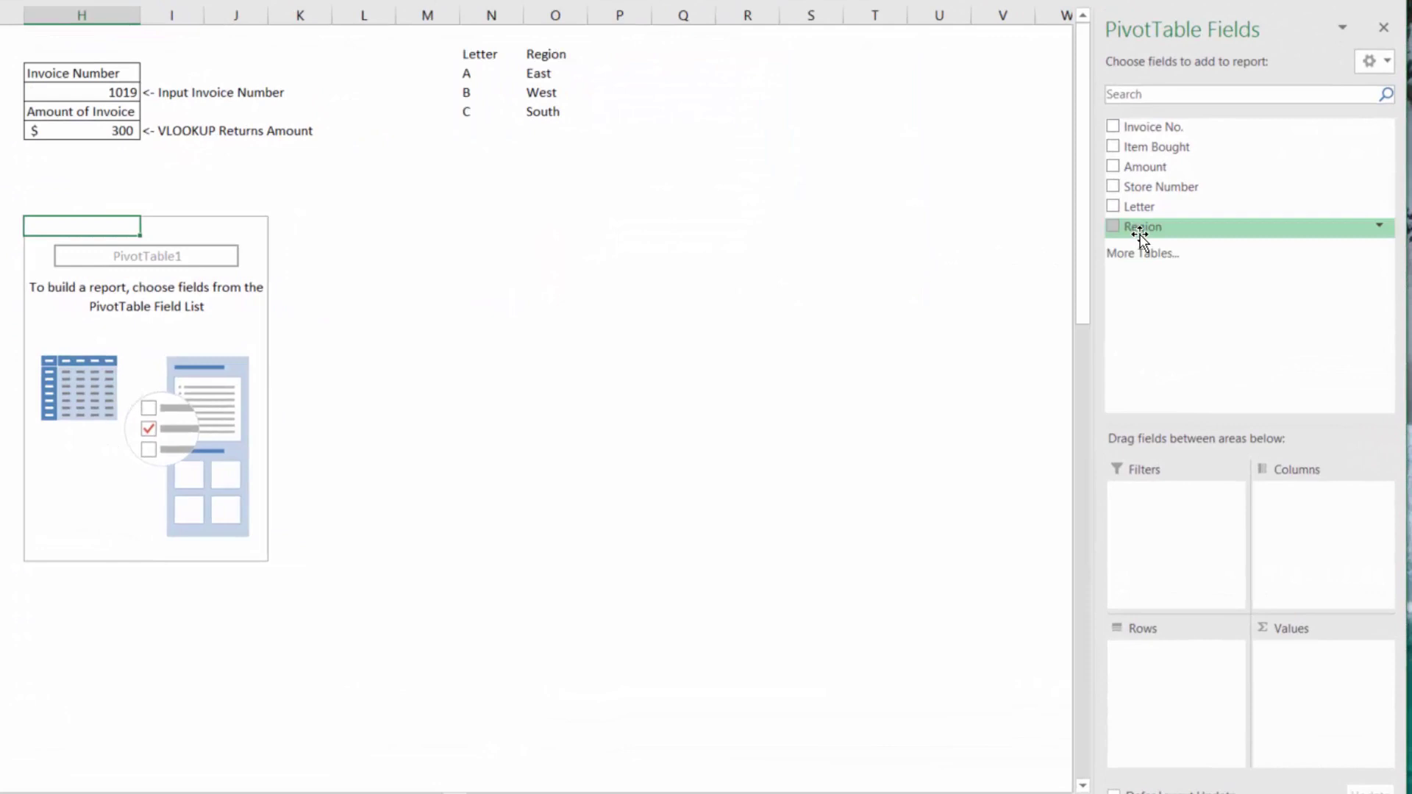
# - Put Region in the pivot rows and Amount in the values
pyautogui.moveTo(1215, 311); pyautogui.dragTo(1194, 493)
pyautogui.moveTo(1112, 477); pyautogui.dragTo(1150, 688)
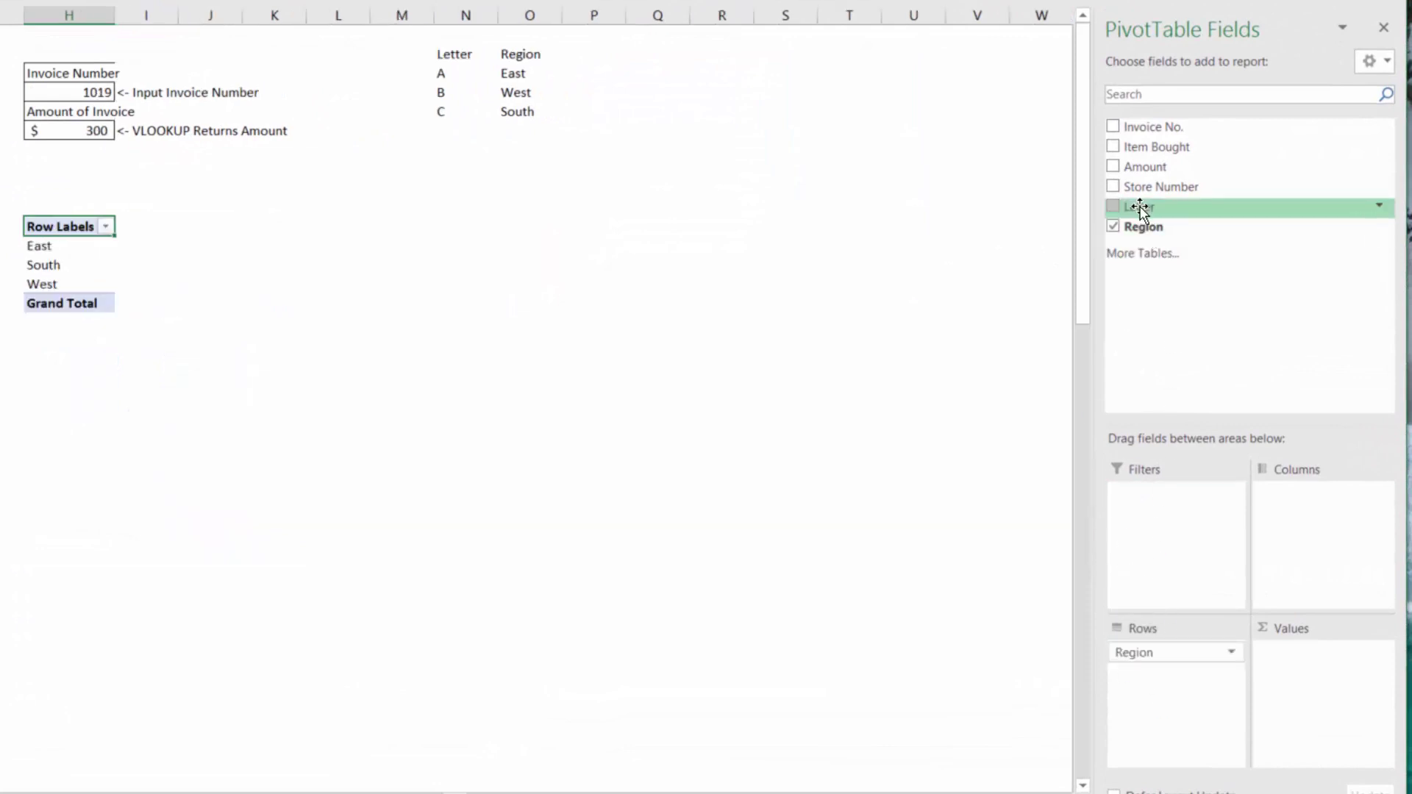
pyautogui.moveTo(1153, 166); pyautogui.dragTo(1288, 699)
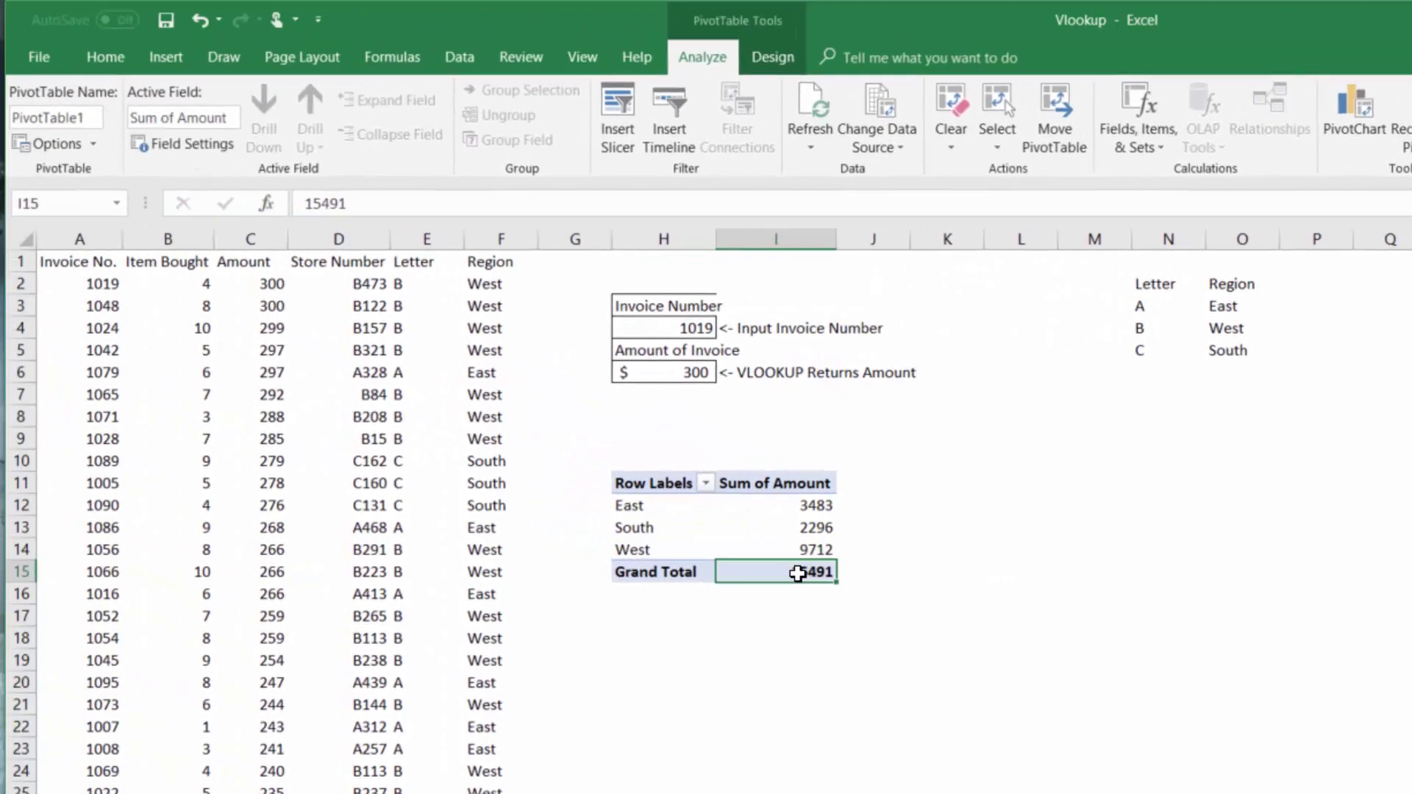
# - Format the summed amounts with Comma Style and then Accounting dollar format
pyautogui.moveTo(809, 571); pyautogui.dragTo(801, 506)
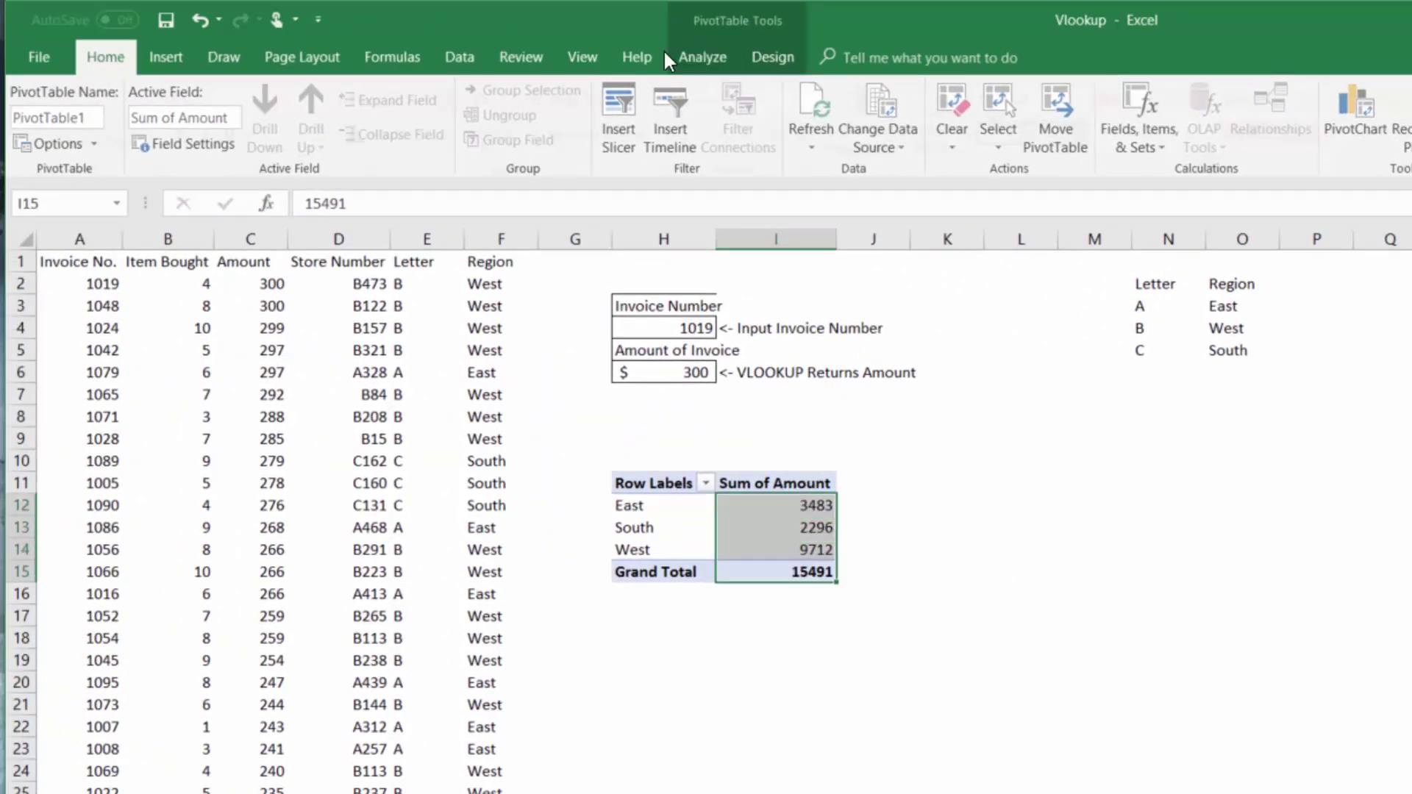
pyautogui.click(765, 136)
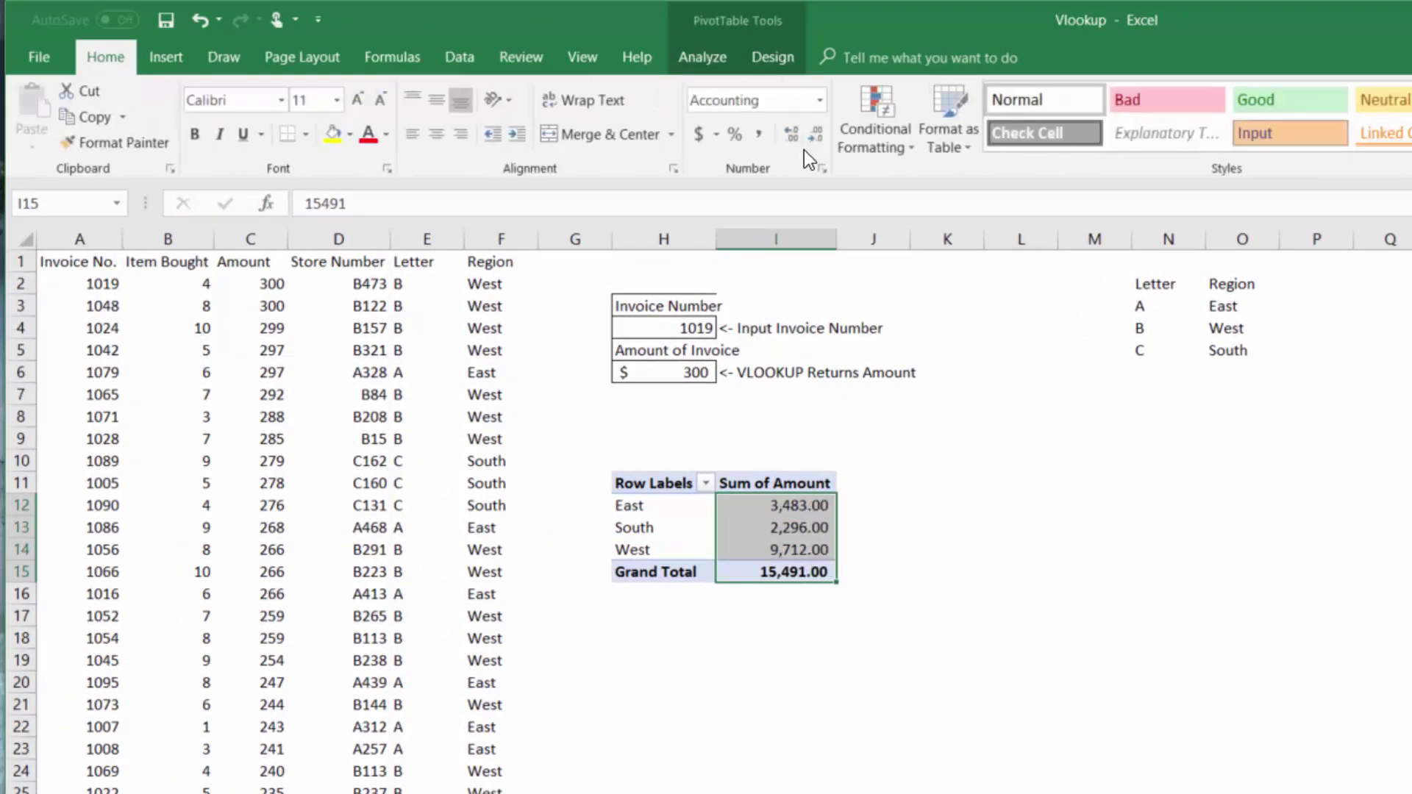
pyautogui.click(694, 138)
pyautogui.click(779, 526)
pyautogui.click(954, 519)
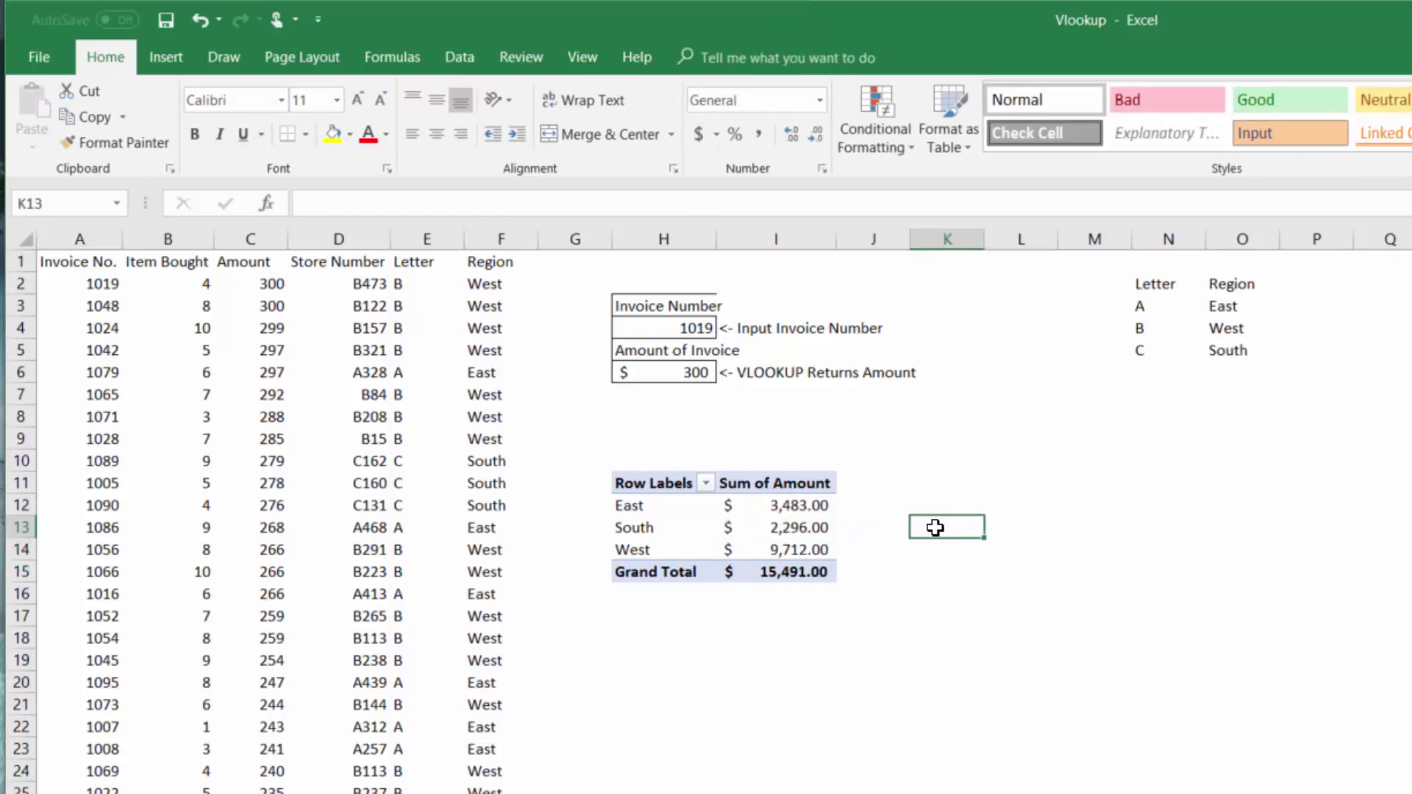